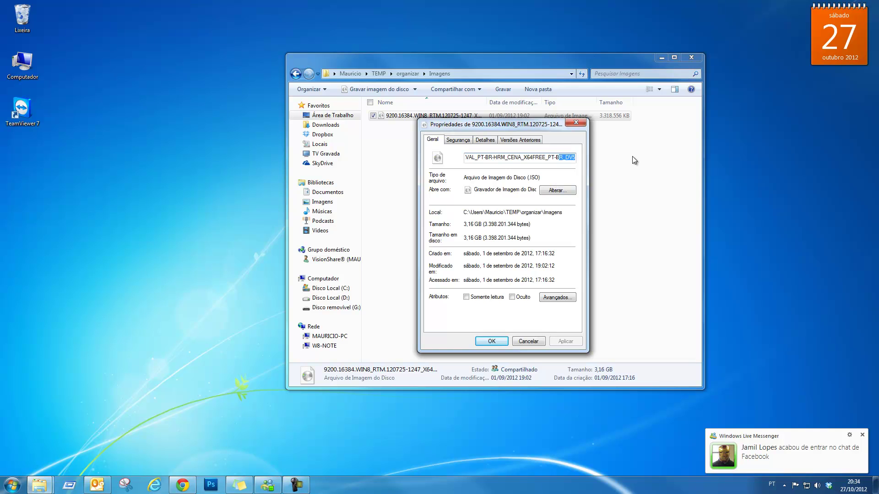
Close the file's properties and open the Windows 8 ISO image in WinRAR, dismissing the licence reminder
{"action": "left_click", "coordinate": [484, 342]}
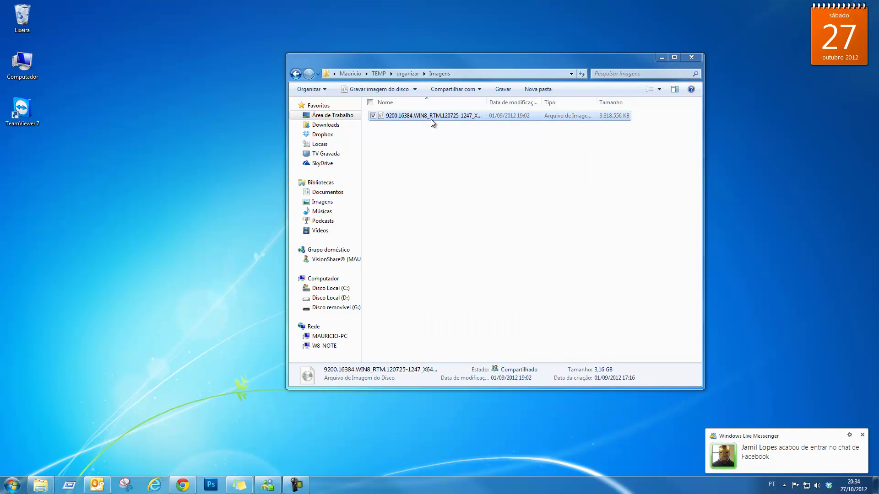
{"action": "left_click", "coordinate": [416, 89]}
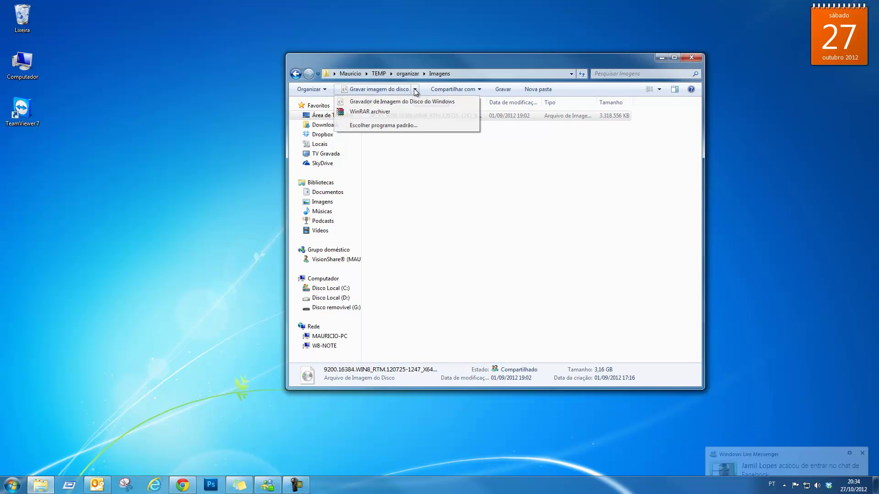
{"action": "left_click", "coordinate": [391, 115]}
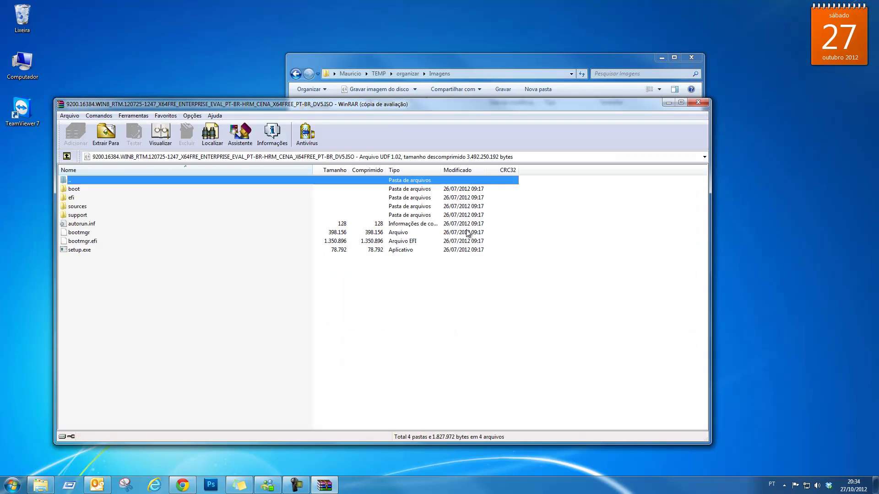
{"action": "left_click", "coordinate": [431, 278]}
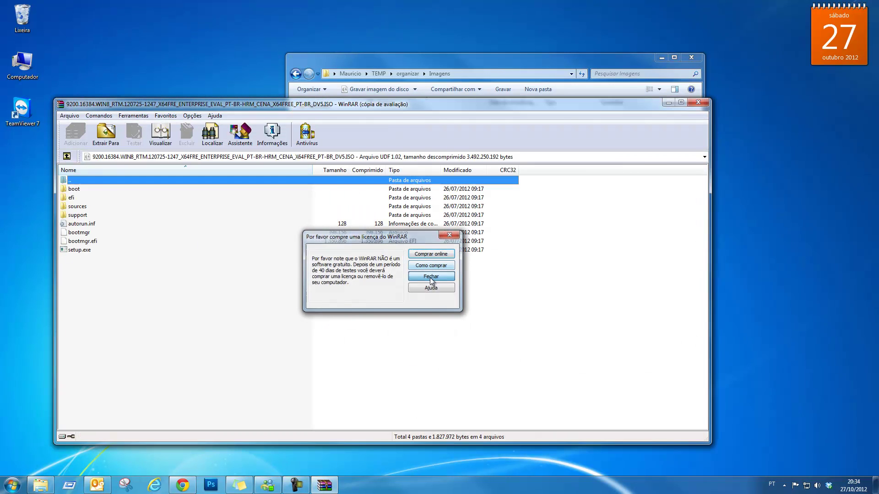
Examine the setup files and folders at the root of the ISO image, and close the archive window
{"action": "left_click", "coordinate": [78, 251]}
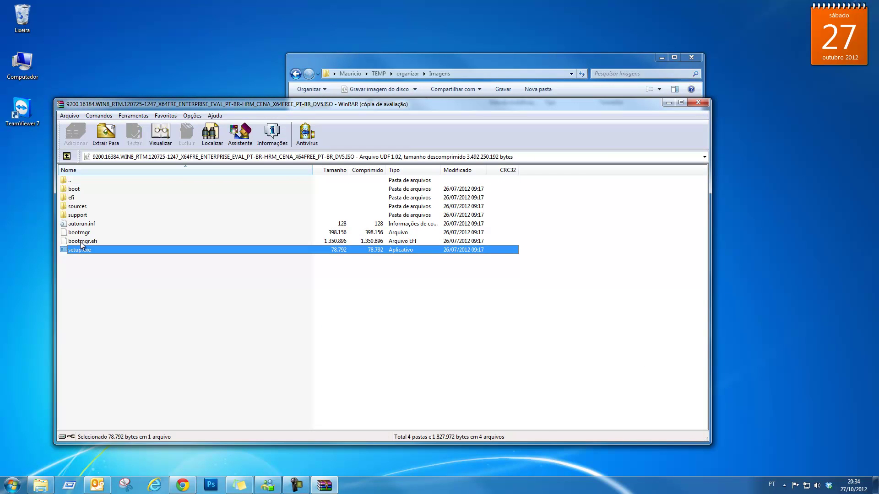
{"action": "left_click", "coordinate": [81, 242]}
{"action": "left_click", "coordinate": [81, 234]}
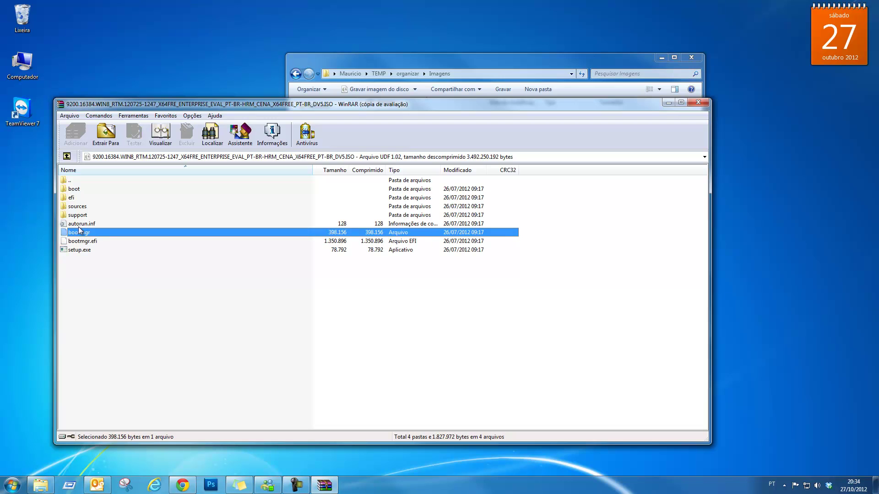
{"action": "left_click", "coordinate": [78, 225]}
{"action": "left_click", "coordinate": [78, 216]}
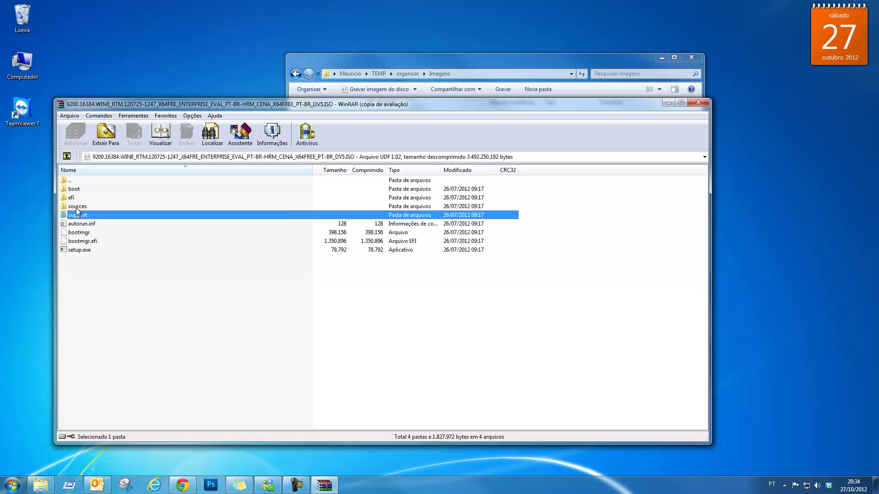
{"action": "left_click", "coordinate": [77, 208]}
{"action": "left_click", "coordinate": [76, 199]}
{"action": "left_click", "coordinate": [75, 190]}
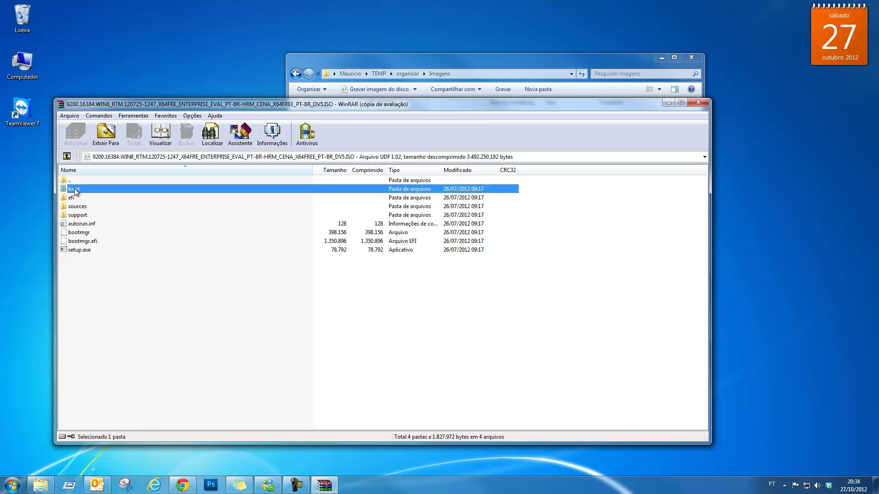
{"action": "left_click", "coordinate": [73, 181]}
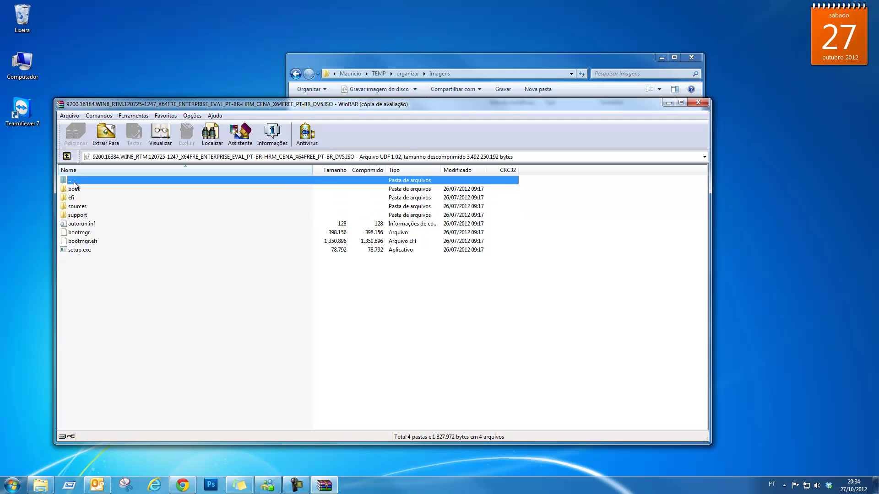
{"action": "left_click", "coordinate": [274, 302]}
{"action": "left_click", "coordinate": [697, 102]}
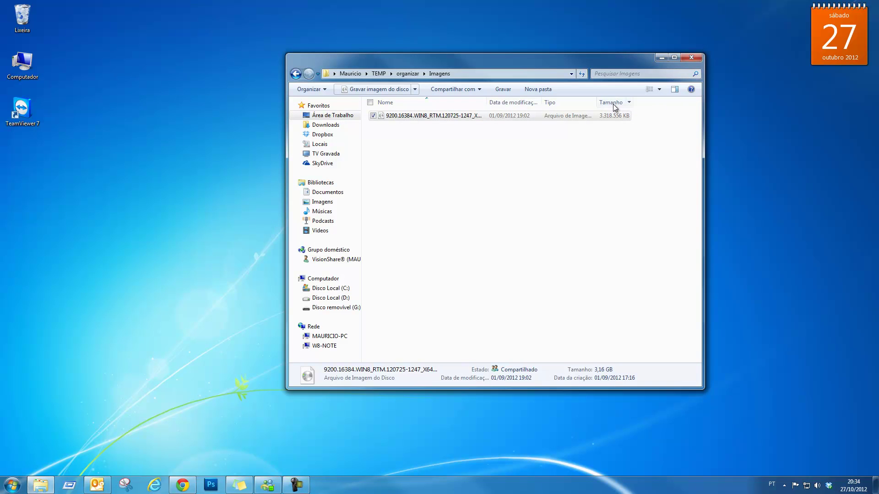
Open the ISO image in the Windows disc image burner, view the available disc drives, and close it without burning
{"action": "double_click", "coordinate": [426, 117]}
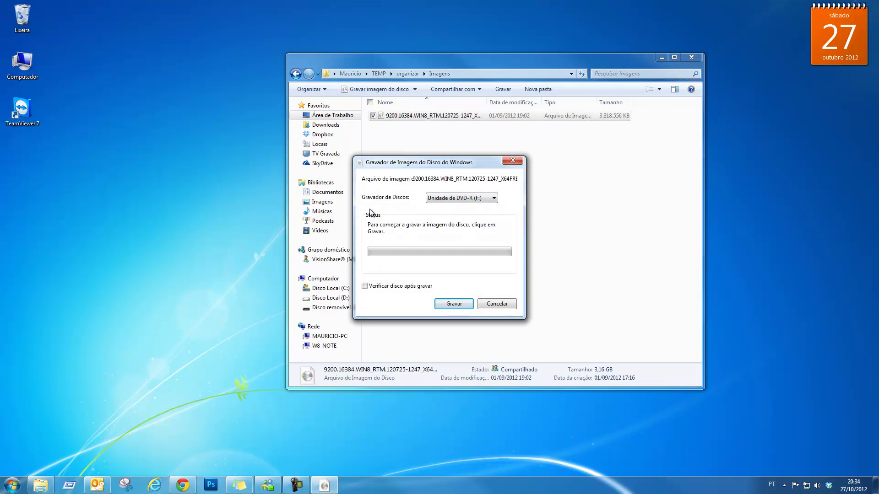
{"action": "left_click", "coordinate": [444, 202]}
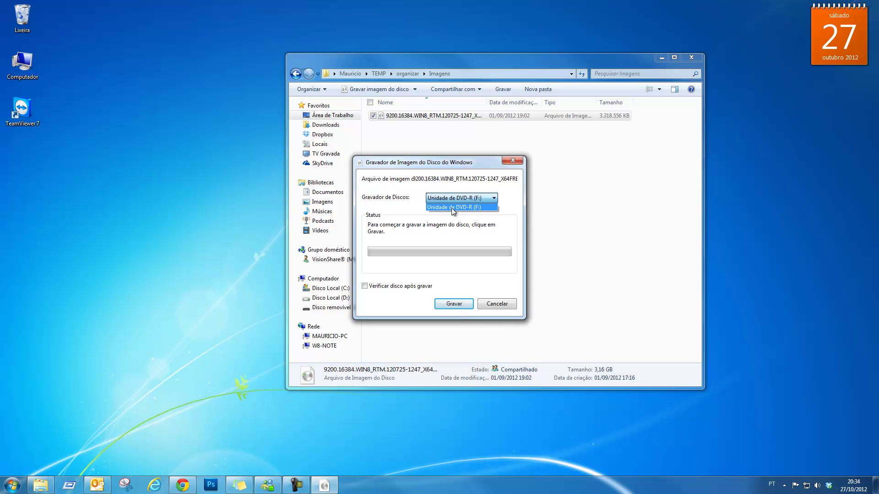
{"action": "left_click", "coordinate": [460, 227]}
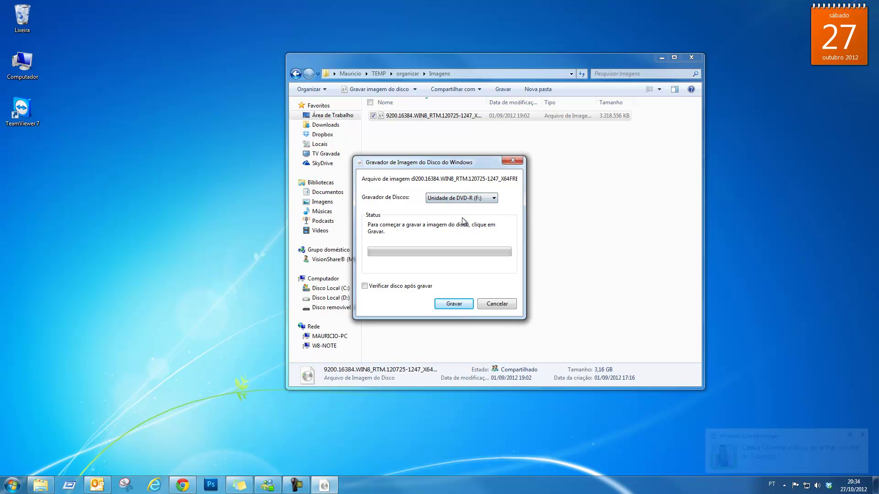
{"action": "left_click", "coordinate": [513, 161]}
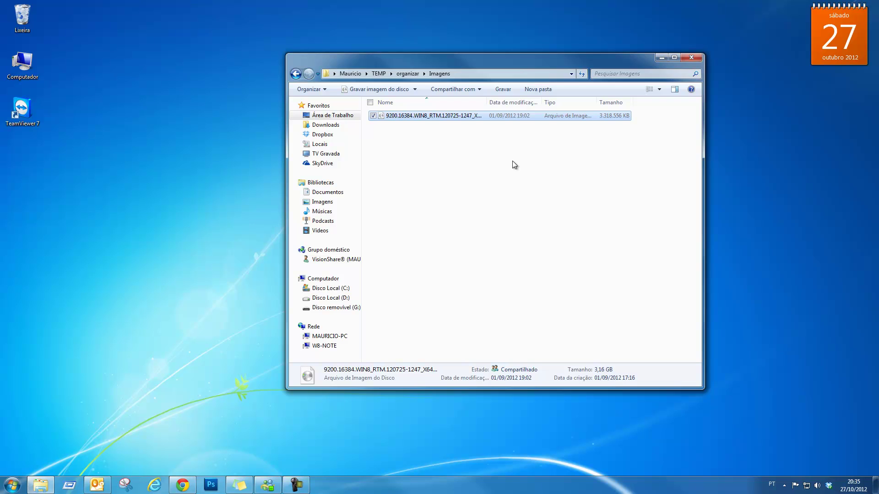
{"action": "right_click", "coordinate": [295, 485]}
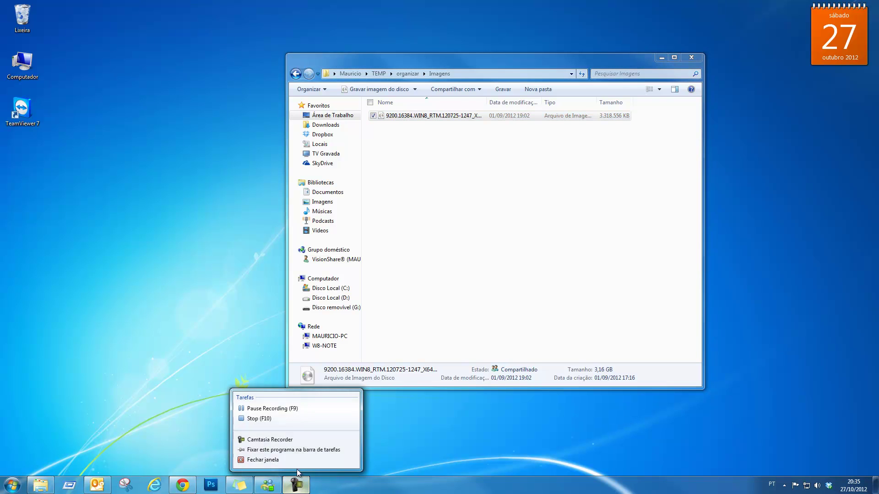
{"action": "left_click", "coordinate": [281, 413]}
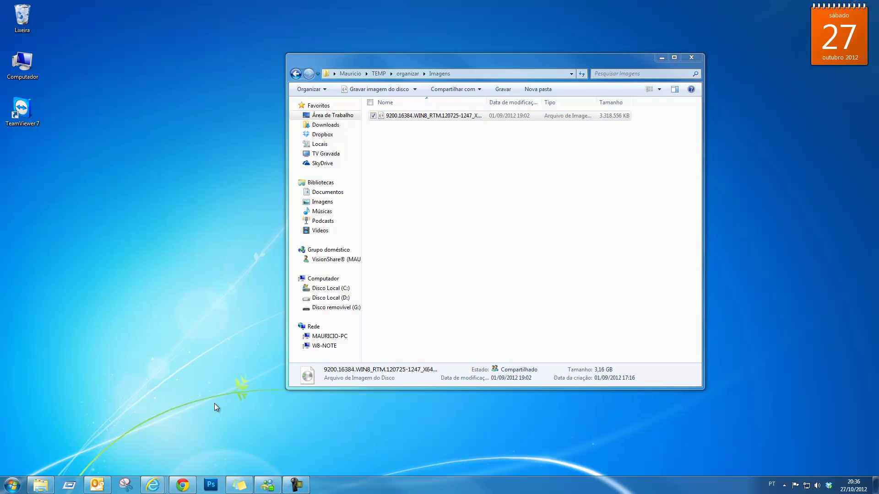
Open a Command Prompt through the Run dialog and start diskpart
{"action": "left_click", "coordinate": [13, 486]}
{"action": "type", "text": "executar"}
{"action": "key", "text": "Return"}
{"action": "key", "text": "Return"}
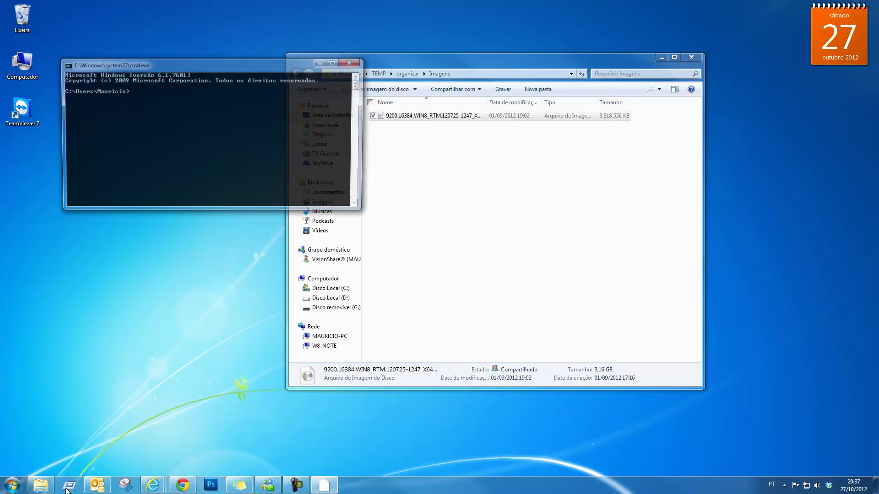
{"action": "type", "text": "diskpart"}
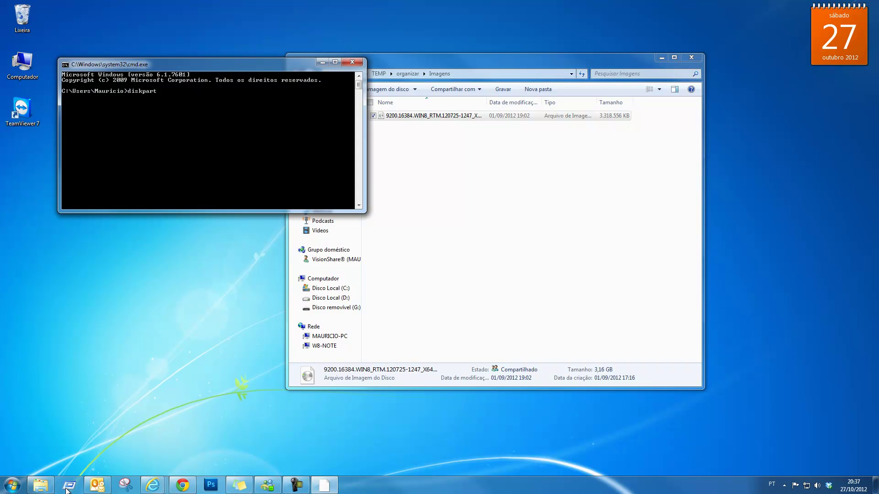
{"action": "key", "text": "Return"}
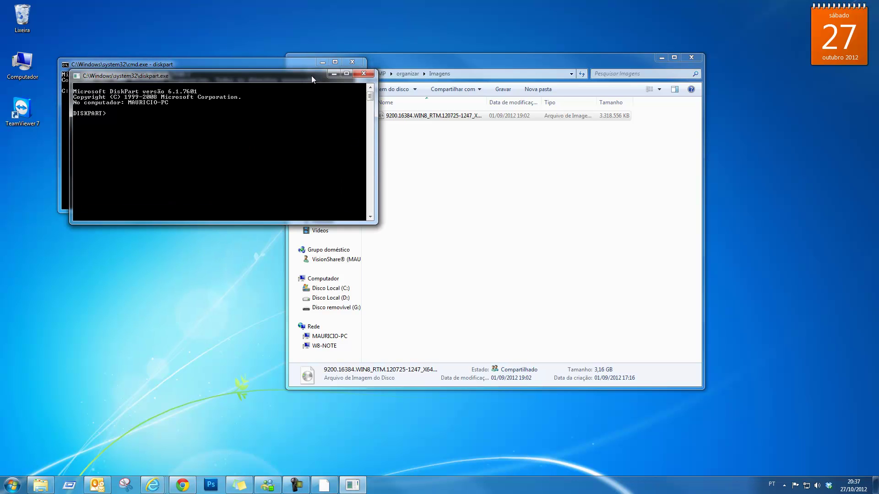
List the disks in DiskPart and arrange the Computer window alongside to compare drive sizes, minimising the Imagens folder
{"action": "type", "text": "list disk"}
{"action": "key", "text": "Return"}
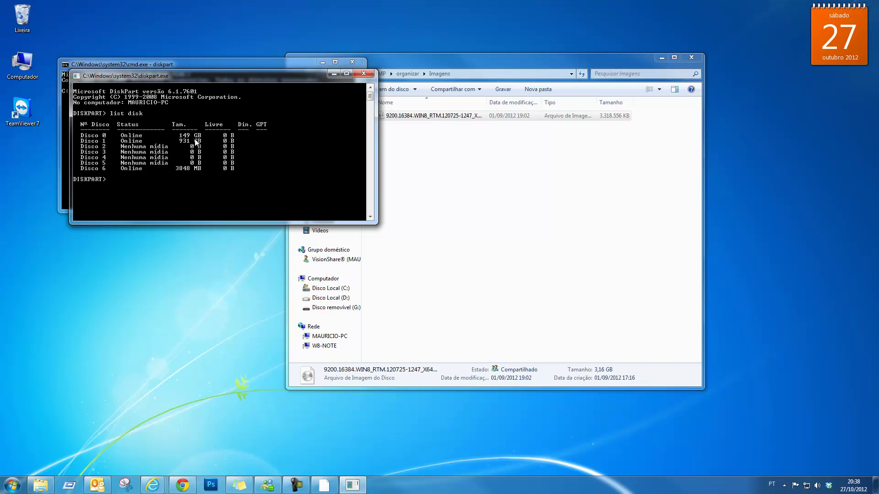
{"action": "key", "text": "super+e"}
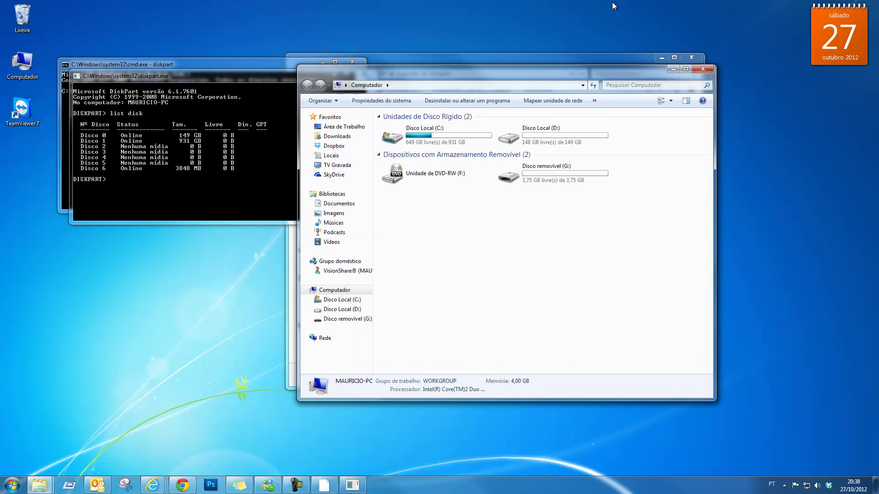
{"action": "left_click_drag", "start_coordinate": [564, 70], "coordinate": [875, 73]}
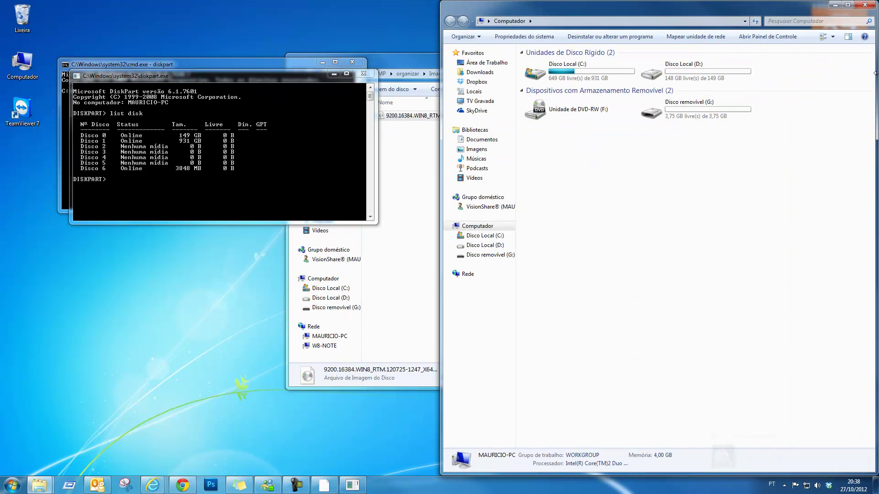
{"action": "left_click", "coordinate": [426, 62]}
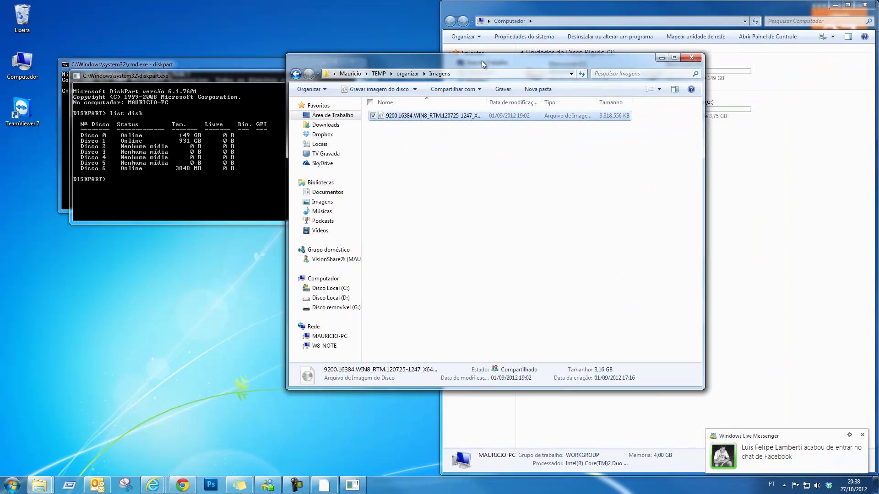
{"action": "left_click", "coordinate": [660, 57]}
{"action": "left_click_drag", "start_coordinate": [291, 76], "coordinate": [726, 144]}
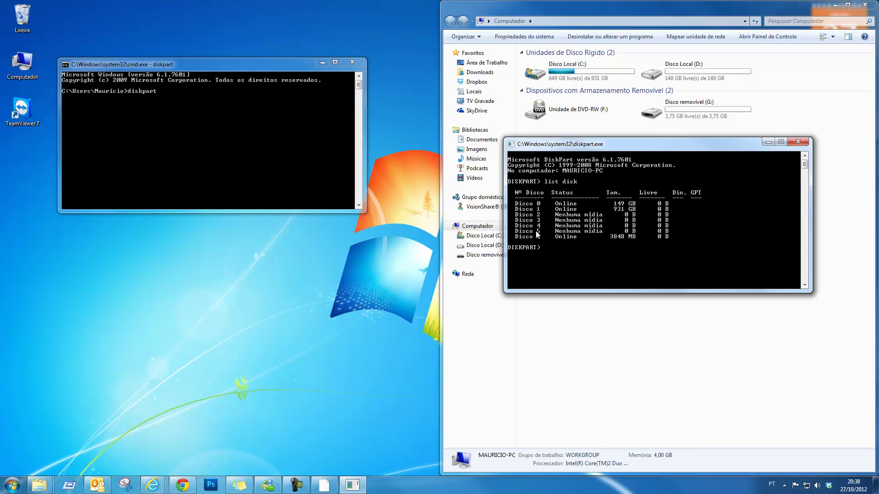
Select disk 6 in DiskPart and erase it with the clean command
{"action": "type", "text": "lect disk 6"}
{"action": "key", "text": "Return"}
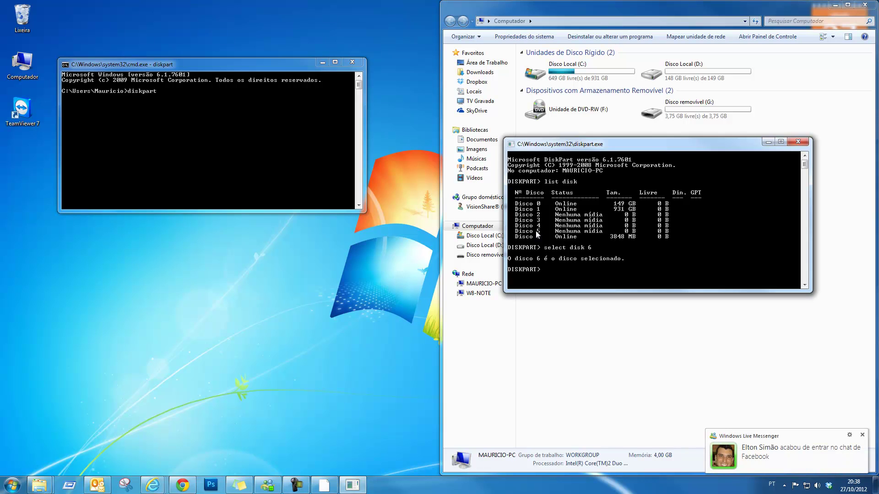
{"action": "type", "text": "clean"}
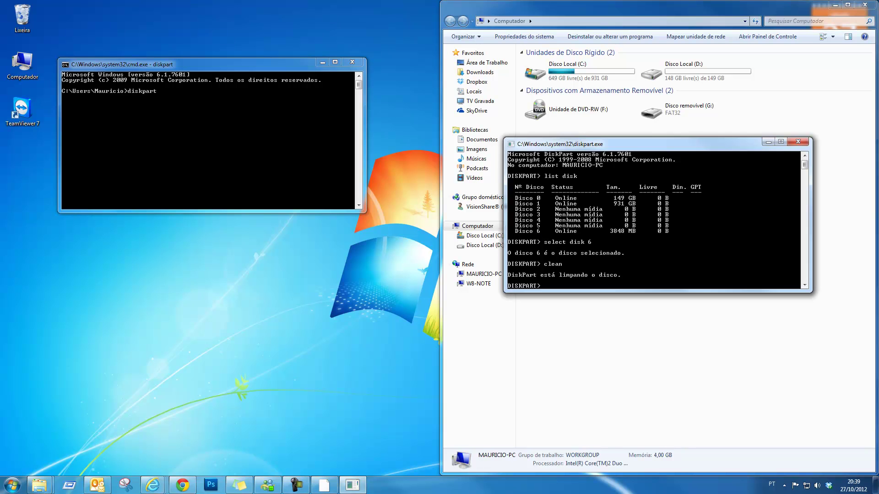
{"action": "left_click", "coordinate": [1, 127]}
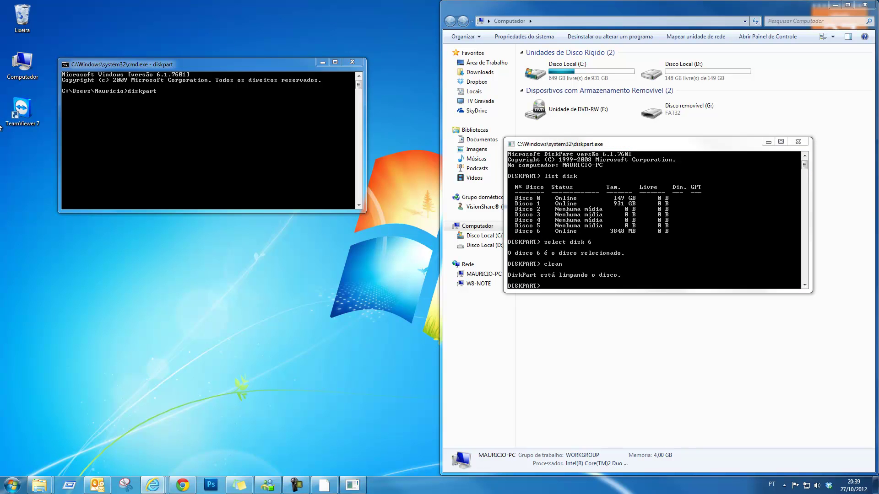
Create a primary partition on the selected disk and mark it as active
{"action": "left_click", "coordinate": [716, 146]}
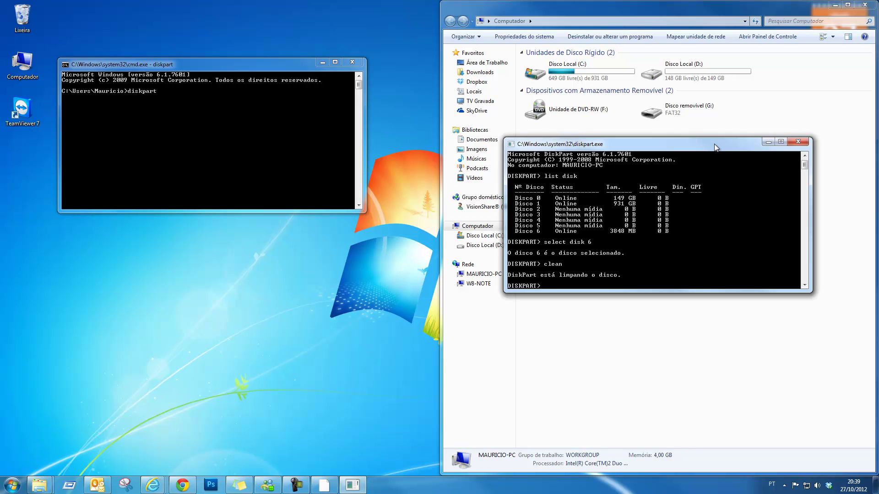
{"action": "type", "text": "create partition primary"}
{"action": "key", "text": "Return"}
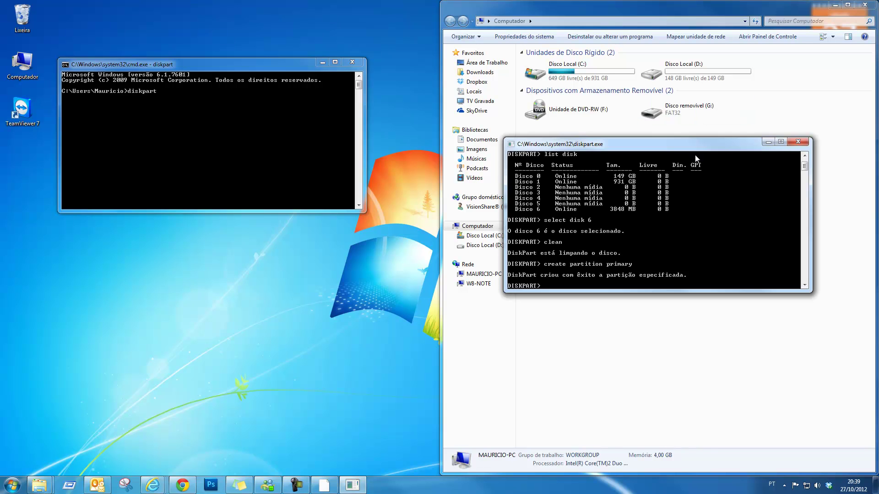
{"action": "type", "text": "ctive"}
{"action": "key", "text": "Return"}
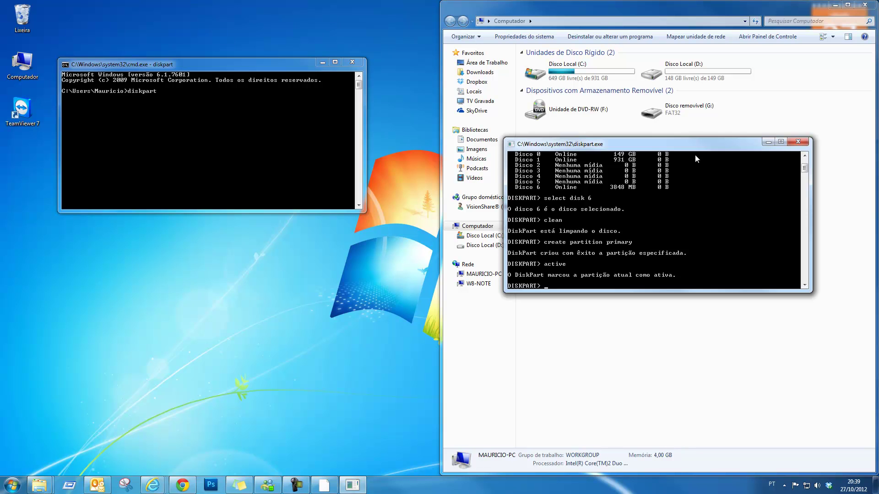
Quick-format the new partition with the NTFS file system using format fs=NTFS quick
{"action": "type", "text": "orma"}
{"action": "type", "text": "t fs=NTFS quick"}
{"action": "key", "text": "Return"}
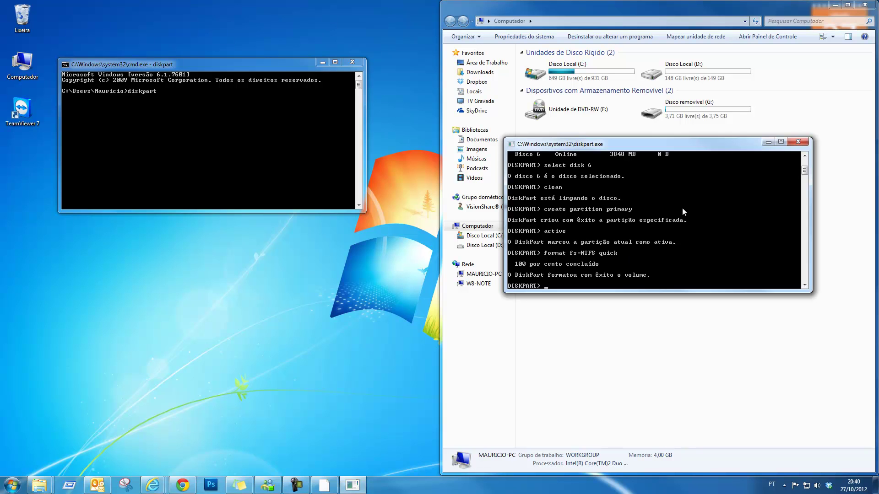
Assign a drive letter to the formatted partition, dismiss the AutoPlay window and exit DiskPart
{"action": "type", "text": "assign"}
{"action": "key", "text": "Return"}
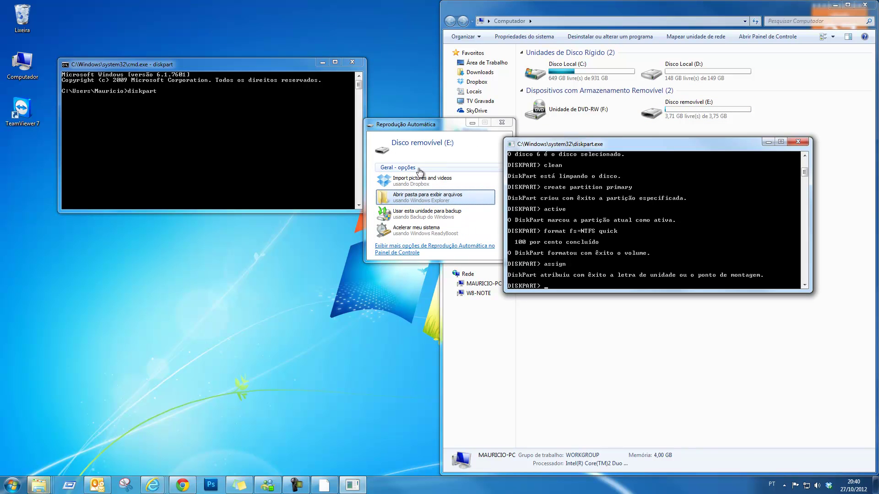
{"action": "left_click_drag", "start_coordinate": [450, 125], "coordinate": [316, 240]}
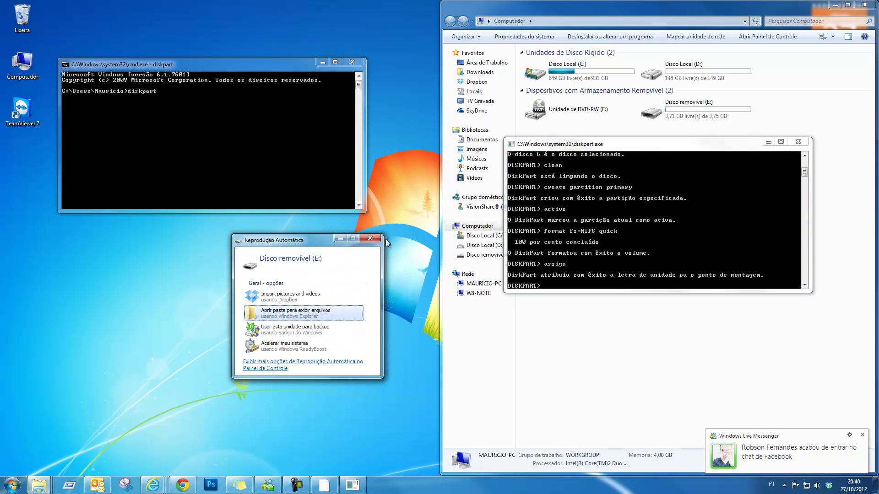
{"action": "left_click", "coordinate": [371, 238]}
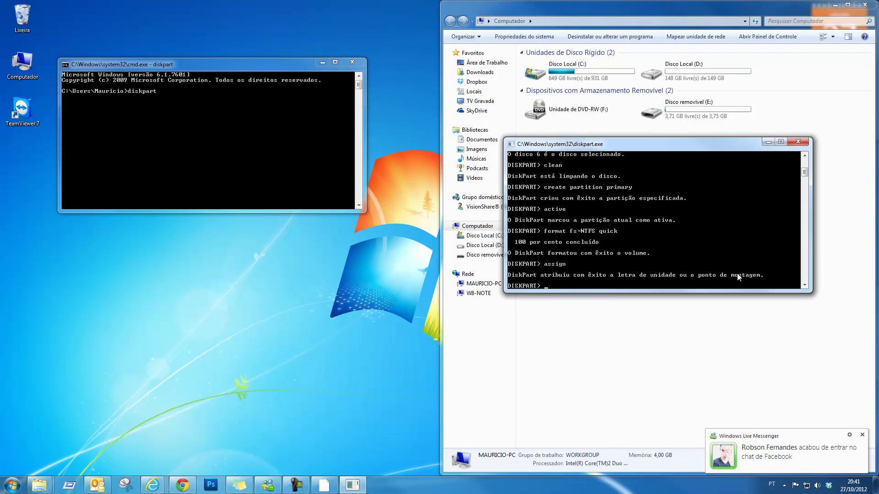
{"action": "type", "text": "xit"}
{"action": "key", "text": "Return"}
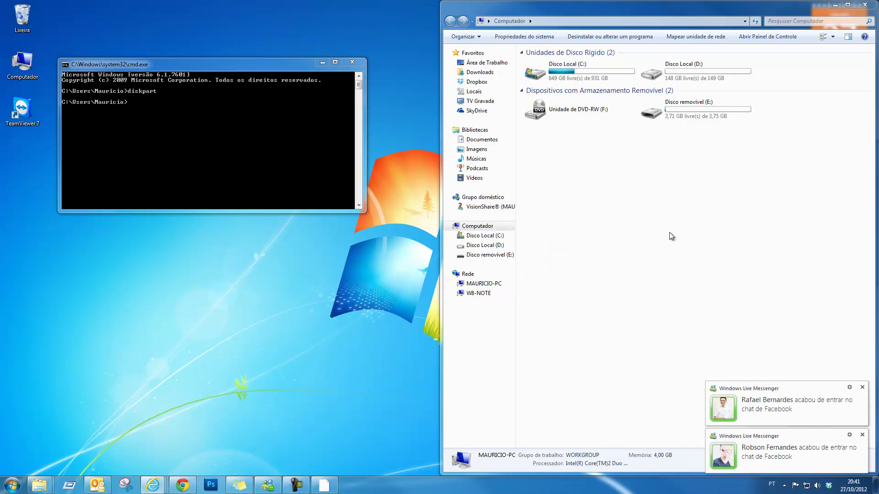
Close the Command Prompt window with the exit command
{"action": "left_click", "coordinate": [267, 141]}
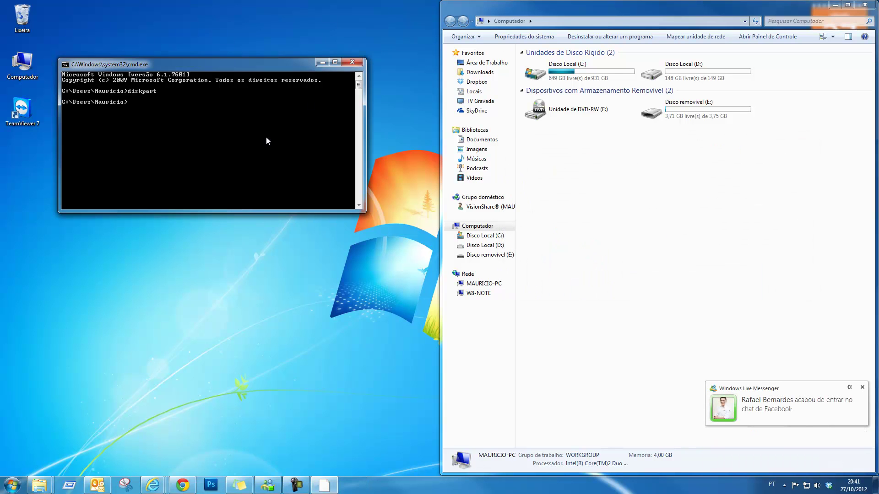
{"action": "type", "text": "exit"}
{"action": "key", "text": "Return"}
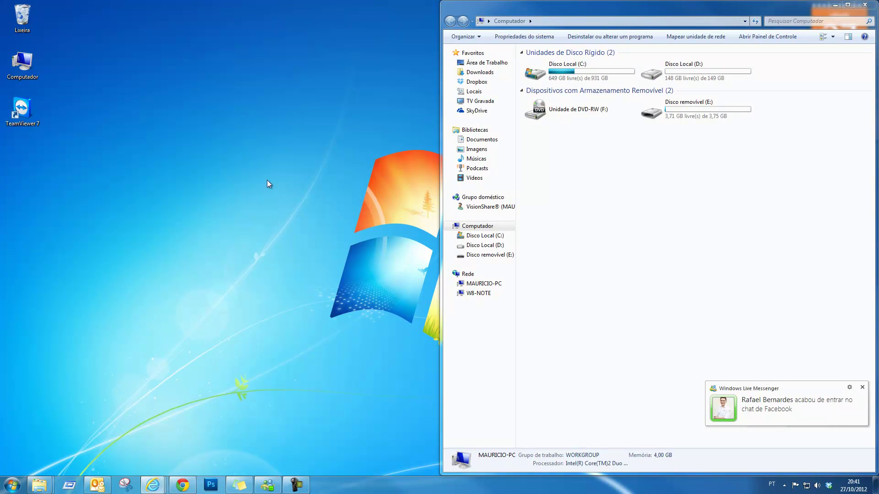
Bring the Imagens folder window to the front and place it beside the Computador window
{"action": "mouse_move", "coordinate": [39, 485]}
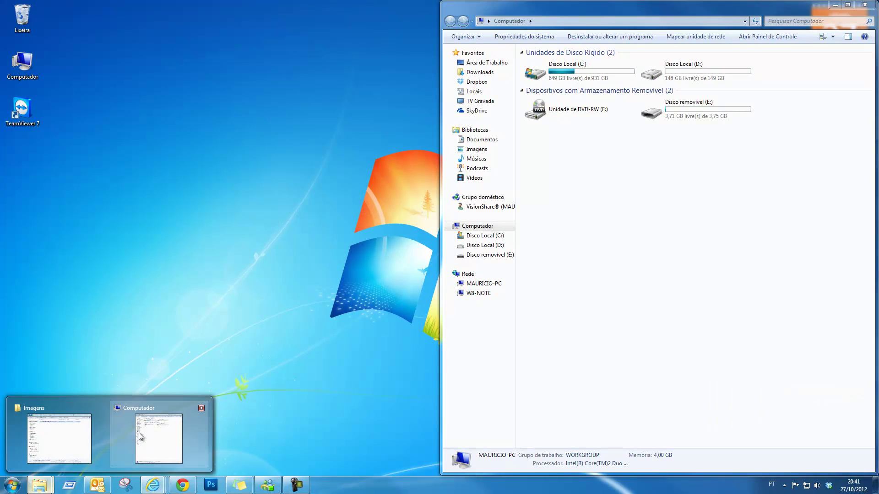
{"action": "left_click", "coordinate": [75, 438]}
{"action": "left_click_drag", "start_coordinate": [532, 63], "coordinate": [256, 58]}
Open the Windows 8 ISO in WinRAR to examine its files, dismissing the purchase reminder, and close the archive
{"action": "right_click", "coordinate": [156, 112]}
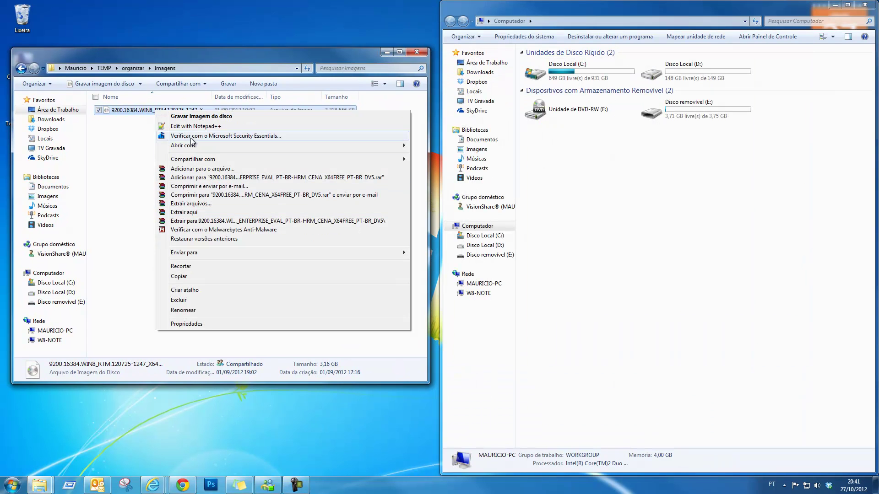
{"action": "left_click", "coordinate": [457, 159]}
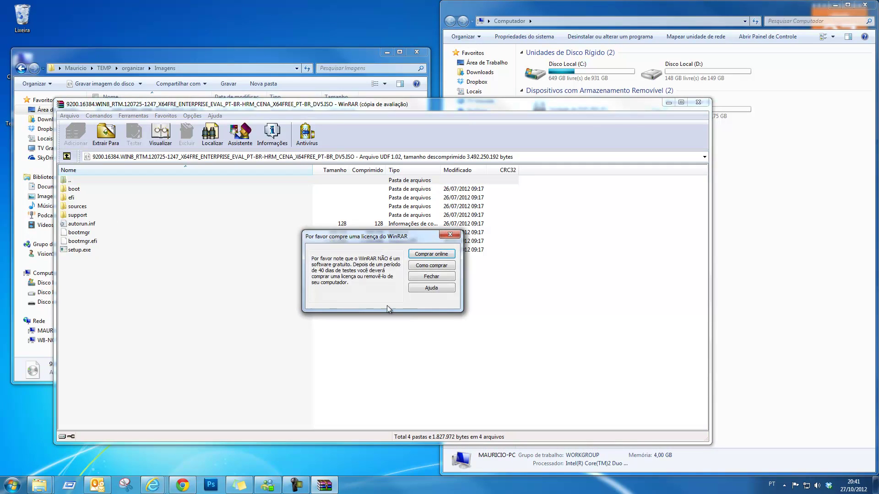
{"action": "left_click", "coordinate": [424, 277]}
{"action": "left_click_drag", "start_coordinate": [412, 108], "coordinate": [410, 148]}
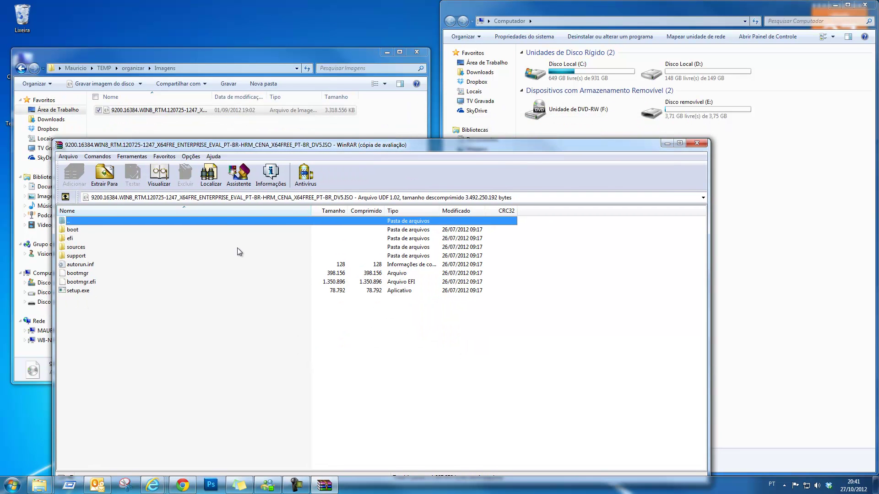
{"action": "left_click_drag", "start_coordinate": [643, 142], "coordinate": [685, 127]}
{"action": "left_click", "coordinate": [796, 113]}
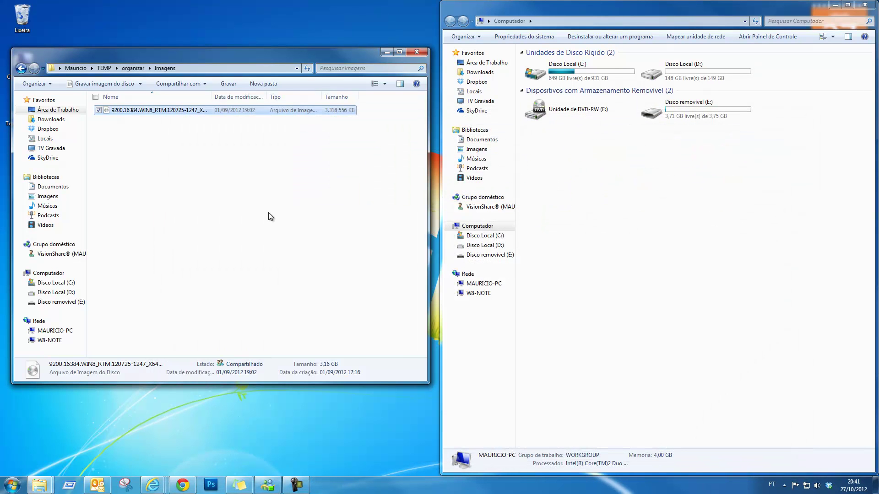
{"action": "key", "text": "super+e"}
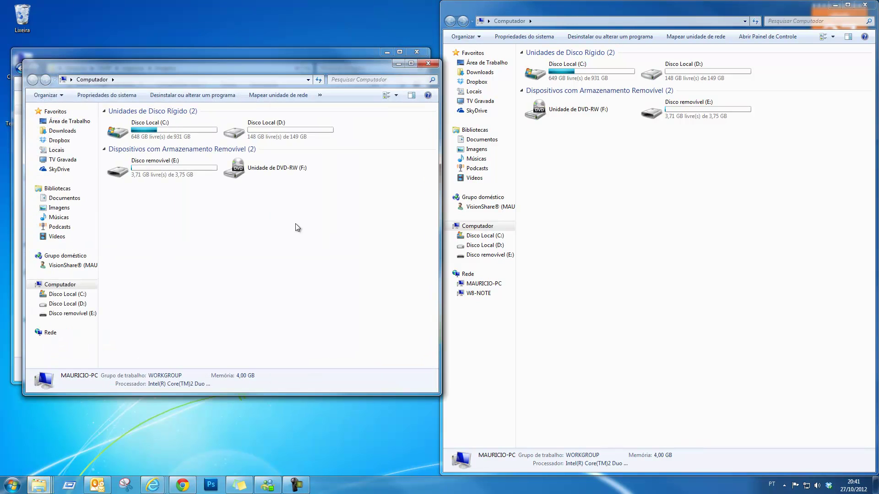
{"action": "left_click", "coordinate": [62, 132]}
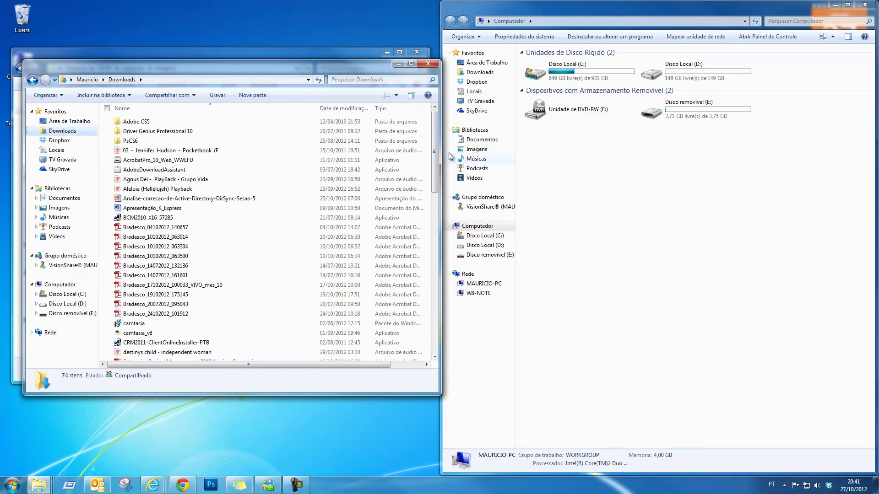
{"action": "mouse_move", "coordinate": [438, 139]}
{"action": "left_mouse_down"}
{"action": "mouse_move", "coordinate": [422, 330]}
{"action": "mouse_move", "coordinate": [433, 128]}
{"action": "left_mouse_up"}
{"action": "left_click", "coordinate": [431, 67]}
Check the download list in Chrome for the ISO to USB installer, and minimize the browser
{"action": "left_click", "coordinate": [191, 487]}
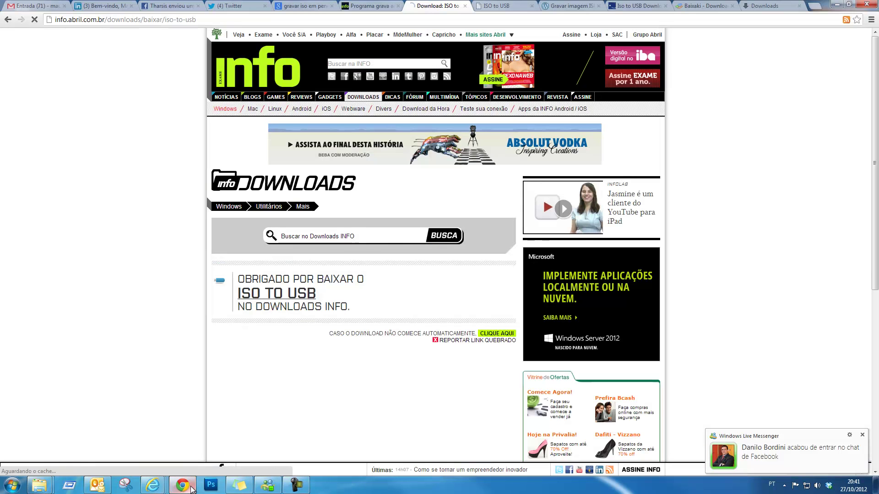
{"action": "left_click", "coordinate": [756, 5]}
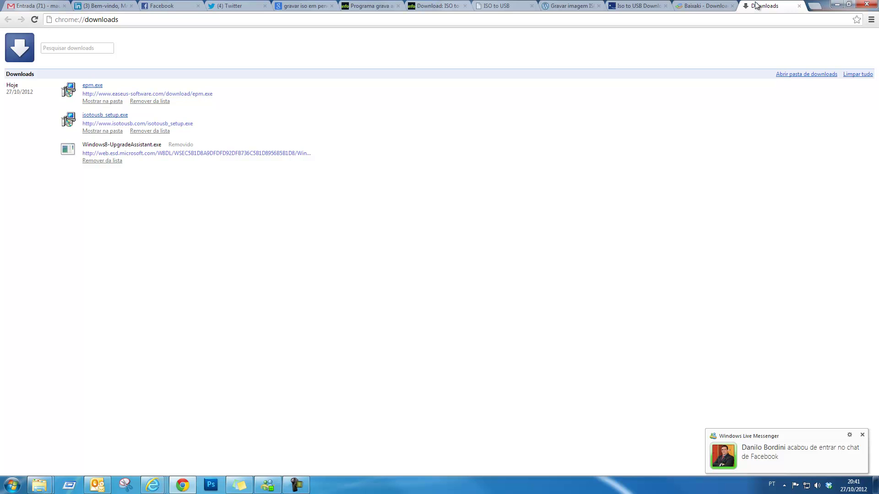
{"action": "left_click", "coordinate": [837, 4]}
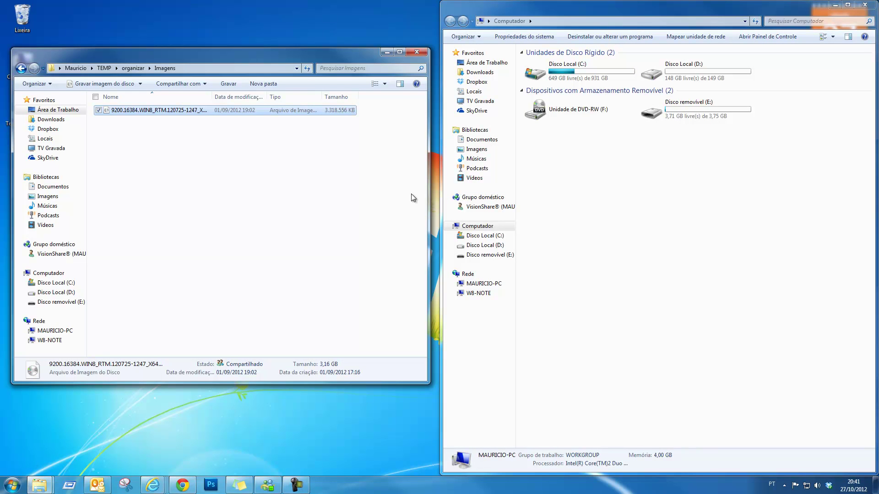
Search the Downloads folder for "isoto" and run the isotousb_setup installer
{"action": "key", "text": "super+e"}
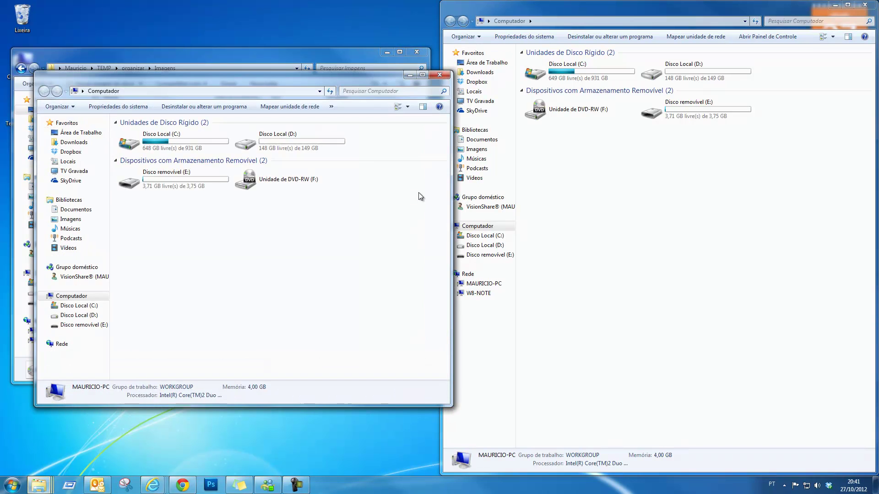
{"action": "left_click", "coordinate": [71, 144]}
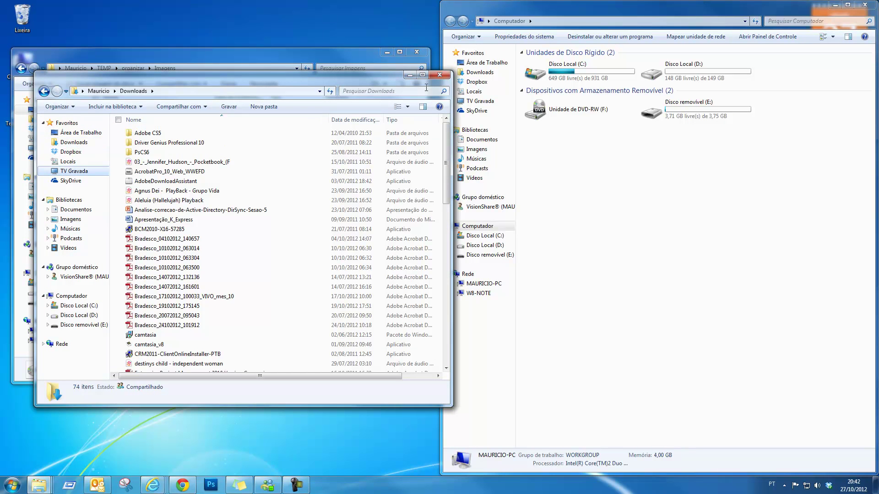
{"action": "left_click", "coordinate": [385, 90]}
{"action": "type", "text": "isoto"}
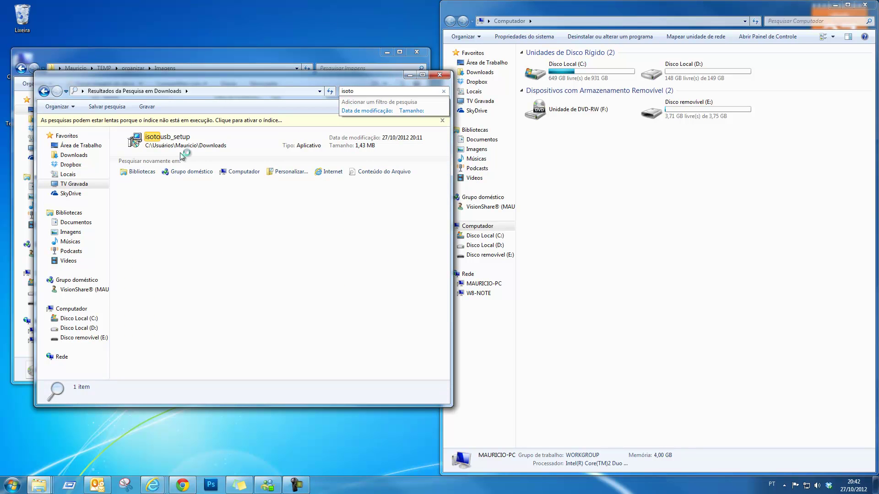
{"action": "left_click", "coordinate": [180, 146]}
{"action": "left_click", "coordinate": [459, 251]}
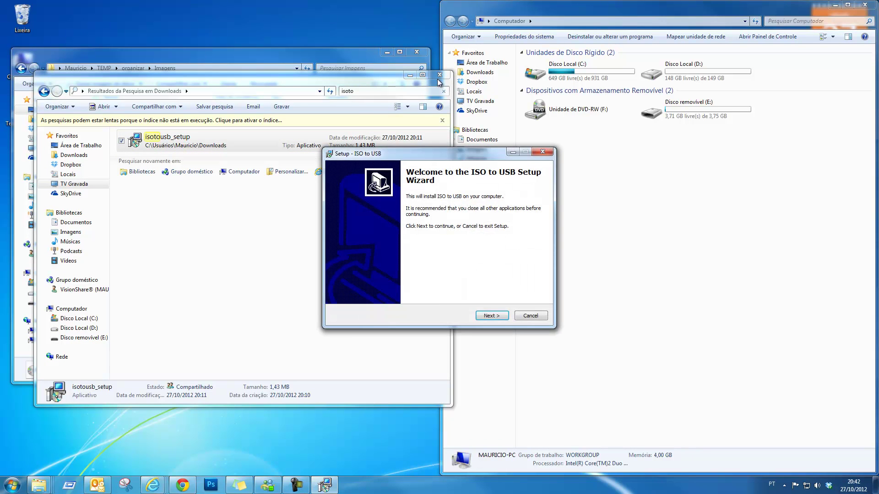
Accept the license agreement and install ISO to USB in C:\Program Files (x86)\ISO to USB with a desktop icon
{"action": "left_click", "coordinate": [489, 316]}
{"action": "left_click", "coordinate": [402, 291]}
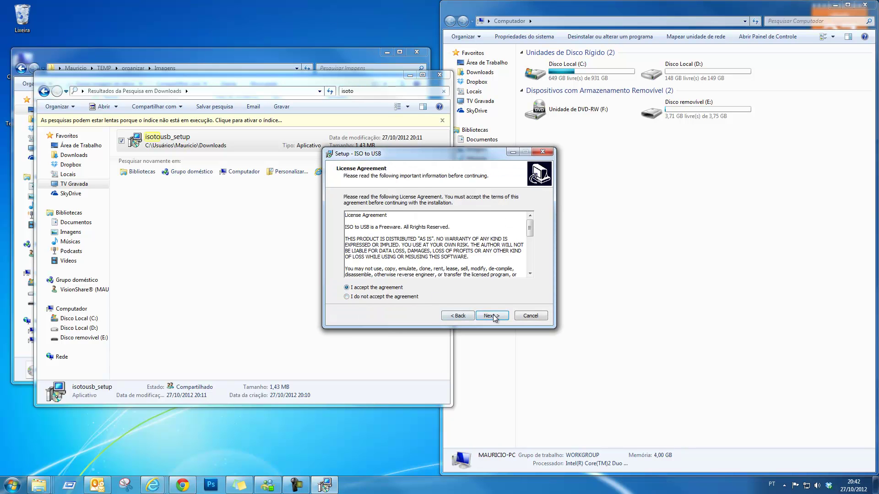
{"action": "left_click", "coordinate": [493, 315]}
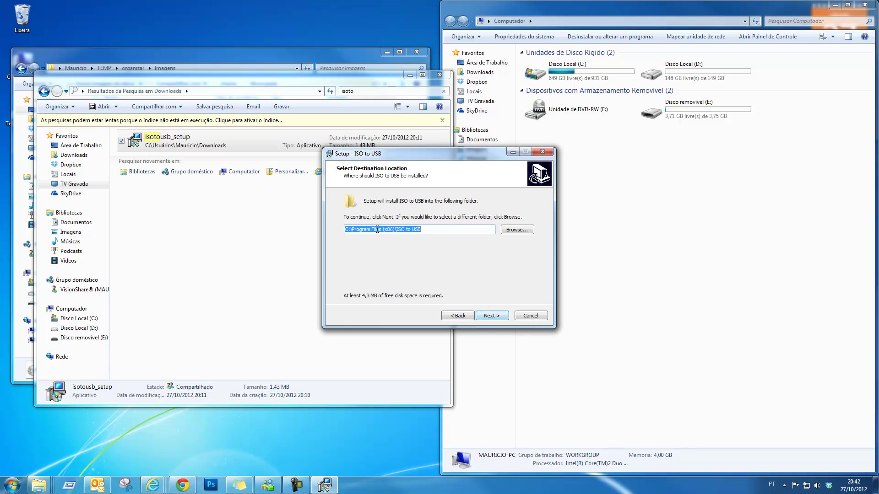
{"action": "left_click", "coordinate": [487, 316]}
{"action": "left_click", "coordinate": [489, 316]}
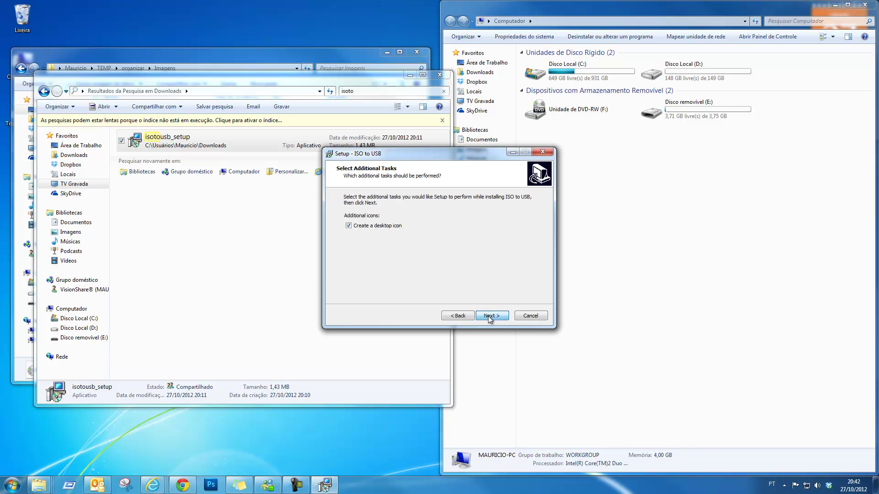
{"action": "left_click", "coordinate": [486, 319]}
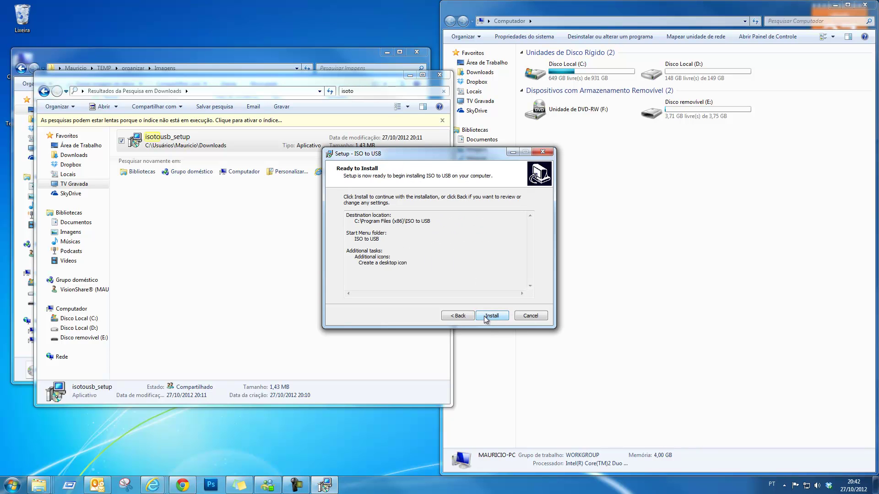
{"action": "left_click", "coordinate": [486, 317]}
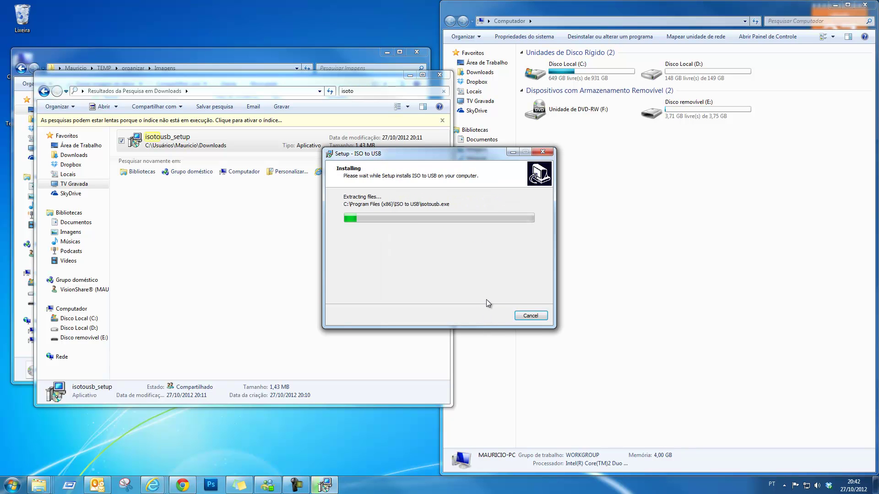
Finish the setup with ISO to USB launched, and open removable drive E: in the Computador window
{"action": "left_click", "coordinate": [439, 74]}
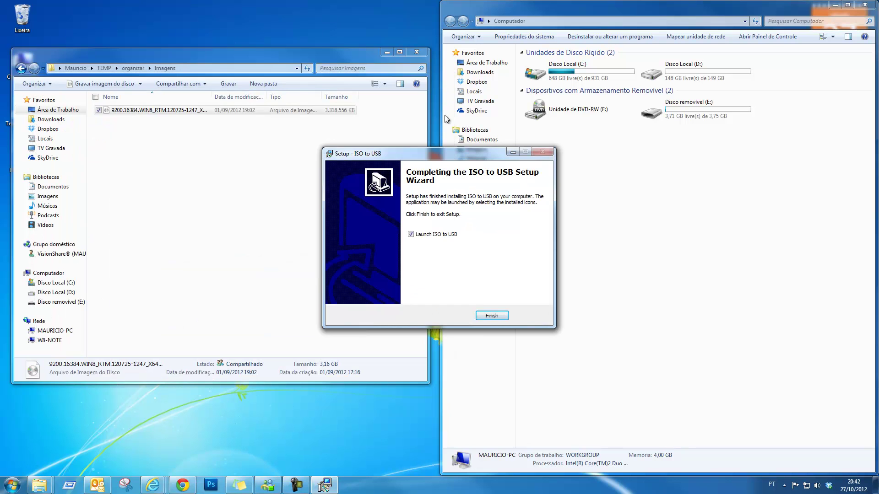
{"action": "left_click", "coordinate": [491, 317]}
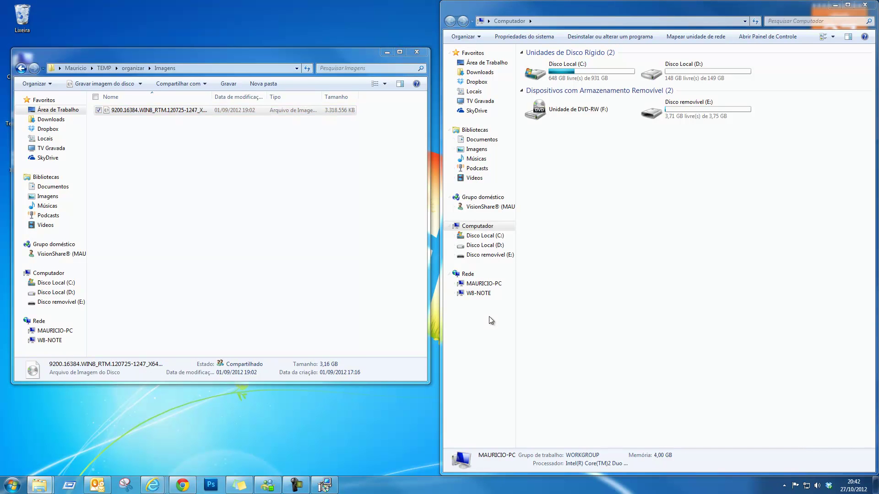
{"action": "left_click_drag", "start_coordinate": [130, 169], "coordinate": [286, 184]}
{"action": "double_click", "coordinate": [692, 108]}
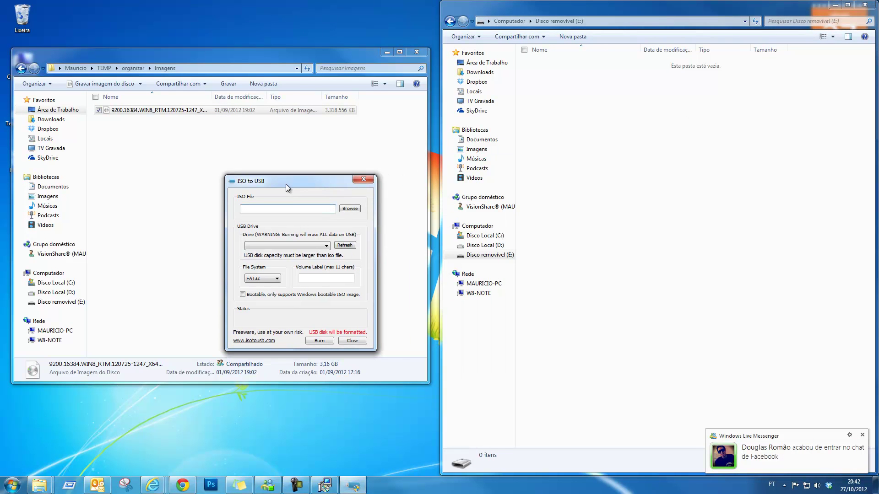
Start browsing for the ISO file and copy the Imagens folder path for use in the open dialog
{"action": "left_click", "coordinate": [347, 208]}
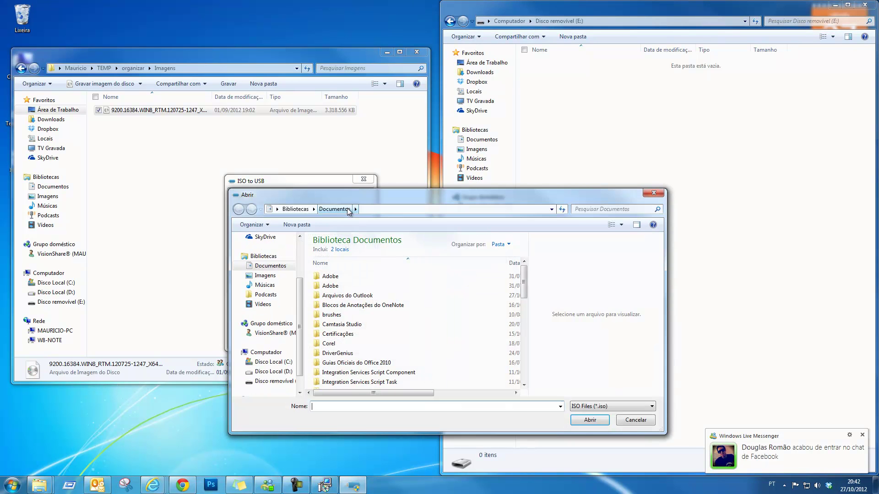
{"action": "left_click", "coordinate": [191, 67]}
{"action": "key", "text": "ctrl+c"}
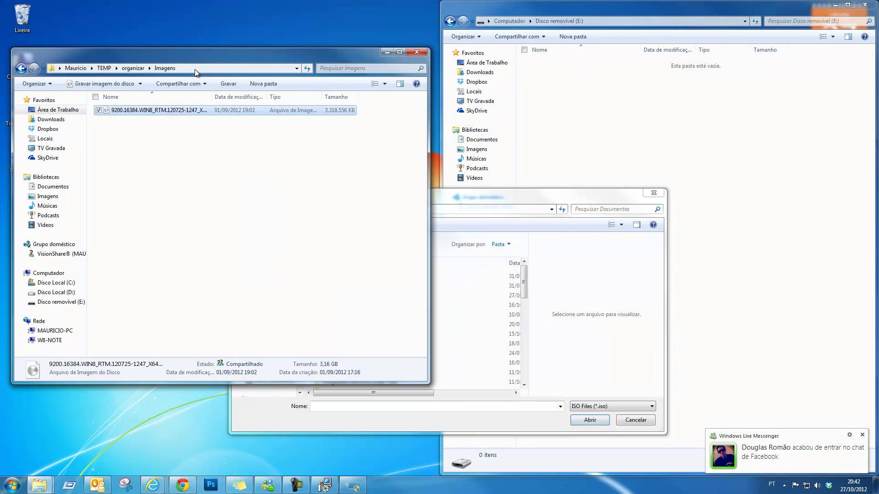
{"action": "left_click", "coordinate": [459, 193]}
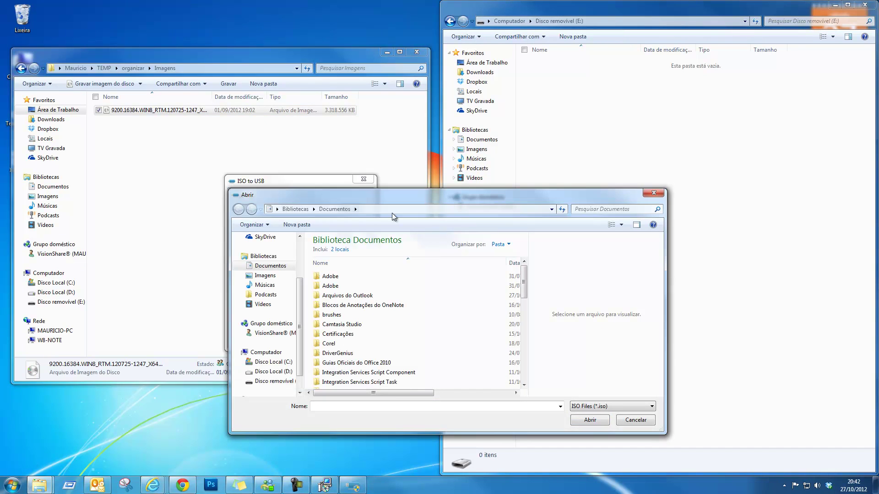
Replace the open dialog's location with the copied path to go to the Imagens folder
{"action": "left_click", "coordinate": [357, 210]}
{"action": "key", "text": "BackSpace"}
{"action": "key", "text": "BackSpace"}
{"action": "key", "text": "BackSpace"}
{"action": "key", "text": "BackSpace"}
{"action": "key", "text": "BackSpace"}
{"action": "key", "text": "BackSpace"}
{"action": "key", "text": "BackSpace"}
{"action": "key", "text": "BackSpace"}
{"action": "key", "text": "BackSpace"}
{"action": "key", "text": "BackSpace"}
{"action": "key", "text": "BackSpace"}
{"action": "key", "text": "BackSpace"}
{"action": "key", "text": "BackSpace"}
{"action": "key", "text": "BackSpace"}
{"action": "key", "text": "BackSpace"}
{"action": "key", "text": "BackSpace"}
{"action": "key", "text": "BackSpace"}
{"action": "key", "text": "BackSpace"}
{"action": "key", "text": "BackSpace"}
{"action": "key", "text": "BackSpace"}
{"action": "key", "text": "ctrl+v"}
{"action": "key", "text": "Return"}
Load the 9200.16384.WIN8_RTM ISO image into ISO to USB, dismiss the error dialog, and check the end of the file path
{"action": "left_click", "coordinate": [345, 252]}
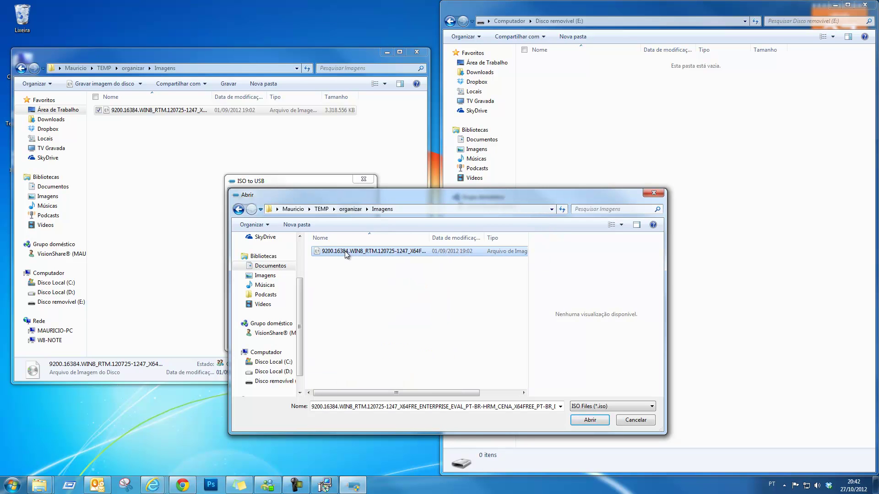
{"action": "double_click", "coordinate": [345, 251]}
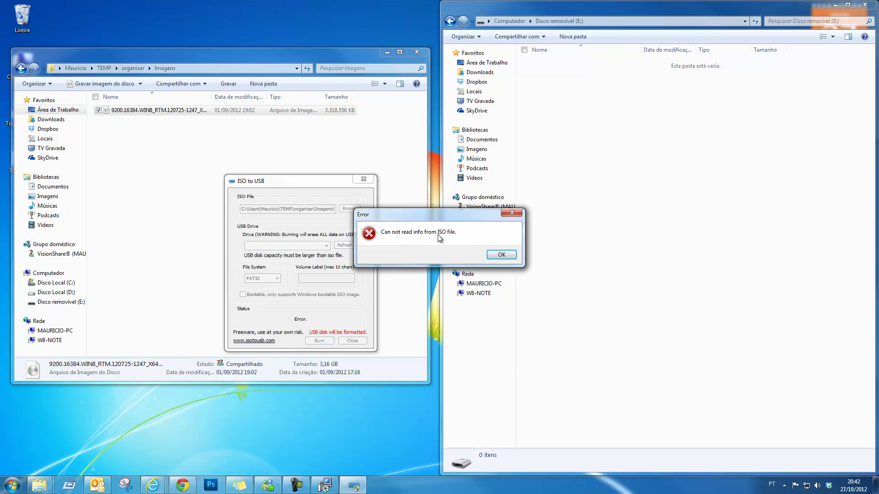
{"action": "left_click", "coordinate": [501, 255]}
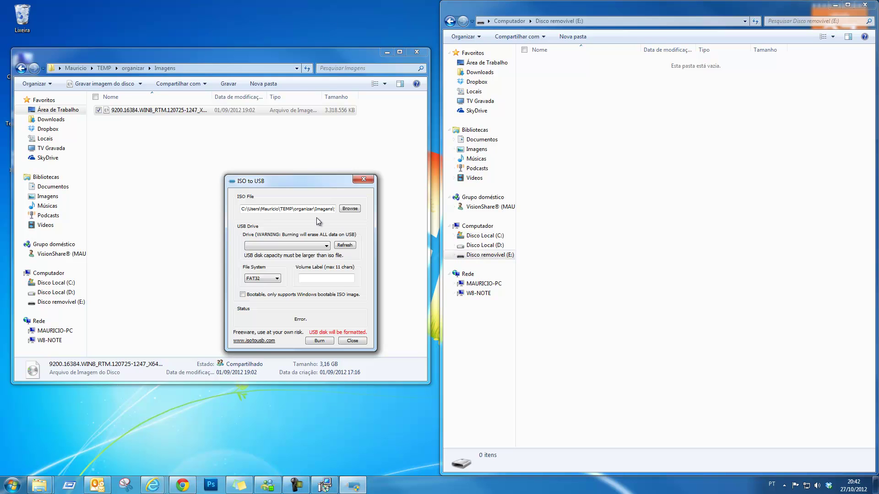
{"action": "left_click_drag", "start_coordinate": [317, 209], "coordinate": [358, 214]}
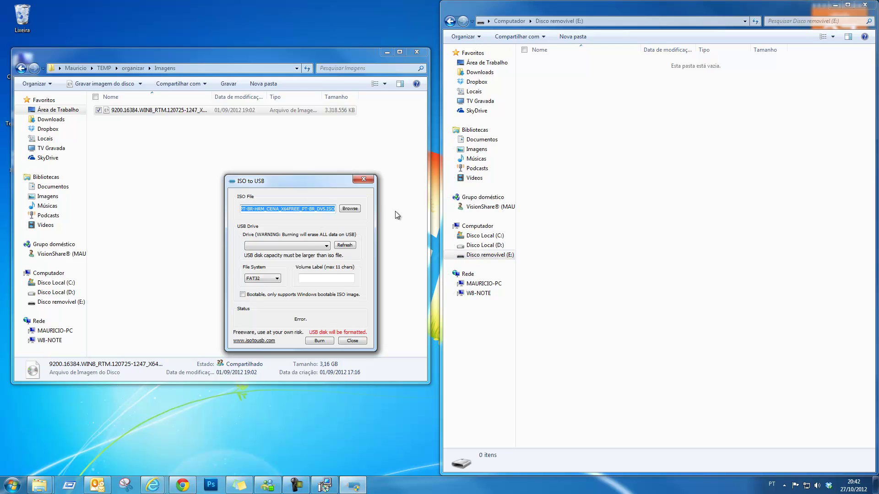
Choose USB drive E:, keep the file system at FAT32 with no volume label, and enable the Bootable option
{"action": "left_click", "coordinate": [327, 247]}
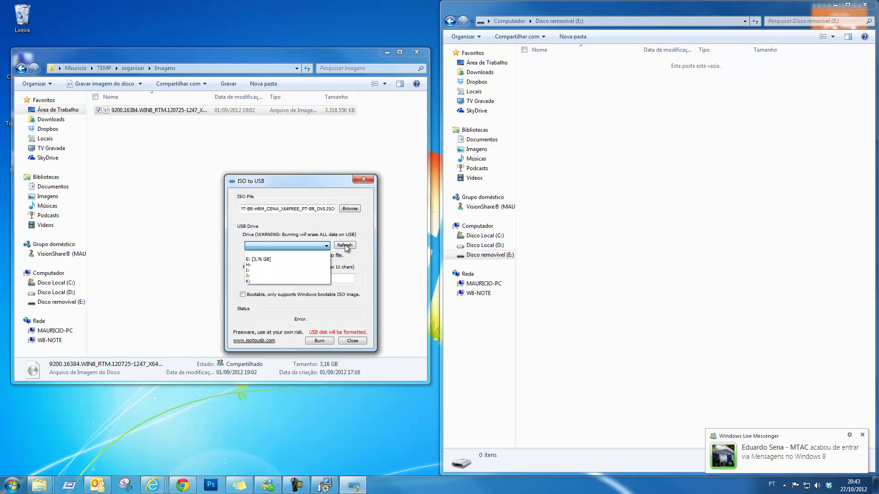
{"action": "left_click", "coordinate": [274, 260]}
{"action": "left_click", "coordinate": [277, 279]}
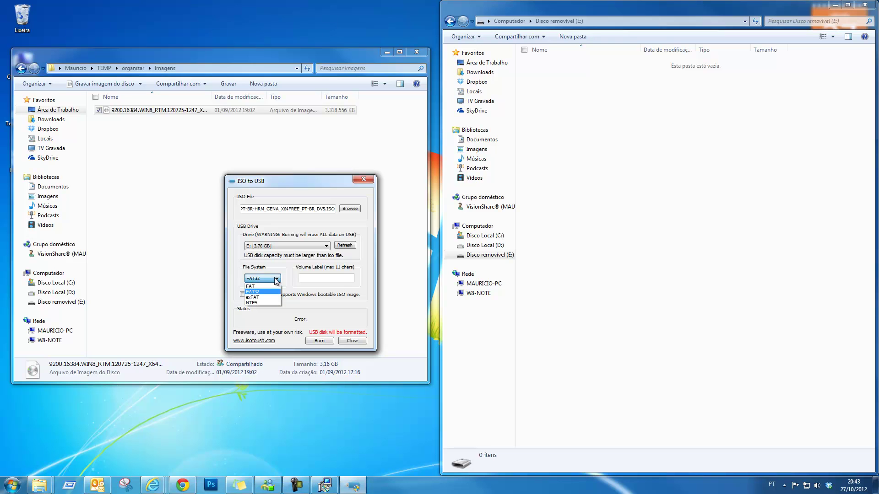
{"action": "left_click", "coordinate": [277, 280]}
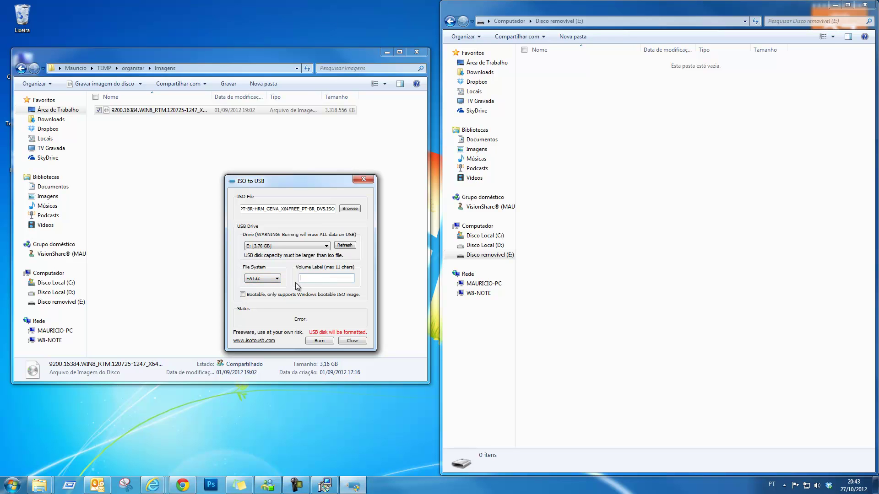
{"action": "left_click", "coordinate": [243, 295]}
Start burning the ISO image to drive E: and accept both warnings about erasing and formatting the USB disk
{"action": "left_click", "coordinate": [316, 341]}
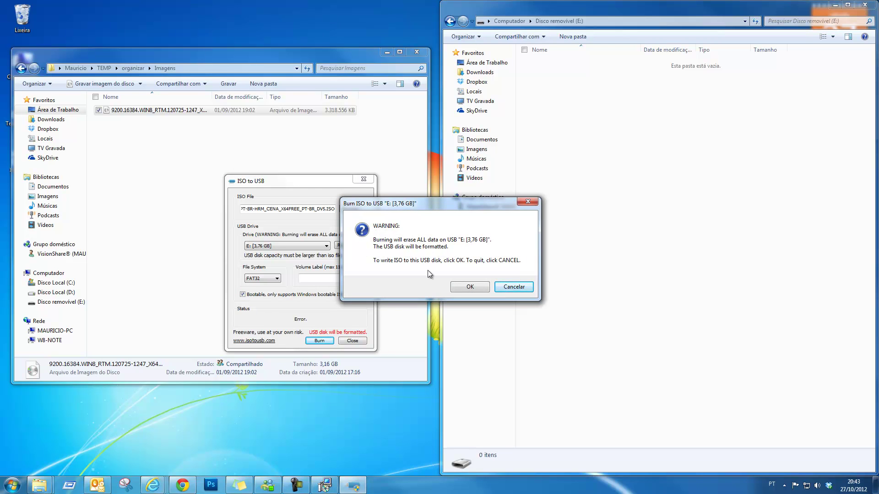
{"action": "left_click", "coordinate": [461, 288]}
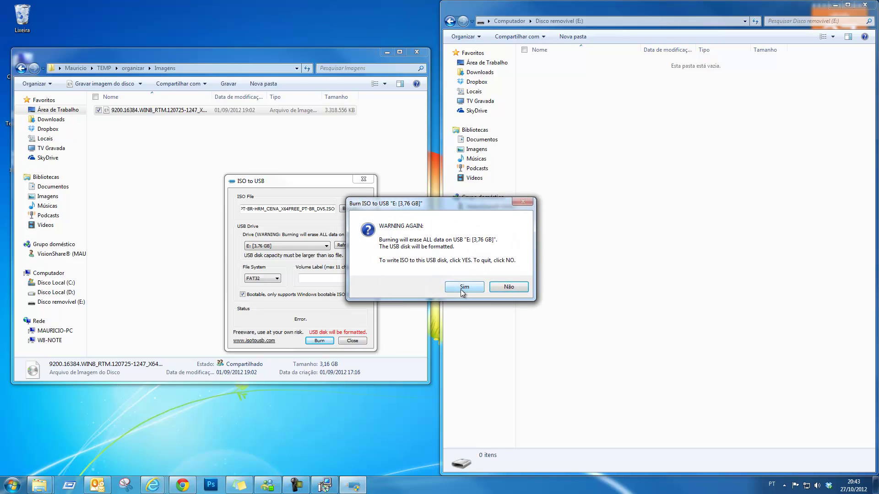
{"action": "left_click", "coordinate": [463, 289]}
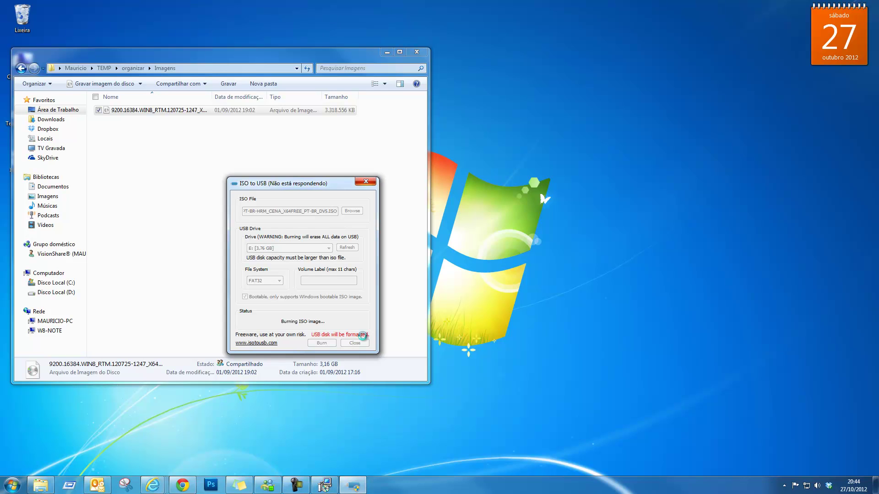
{"action": "right_click", "coordinate": [295, 487]}
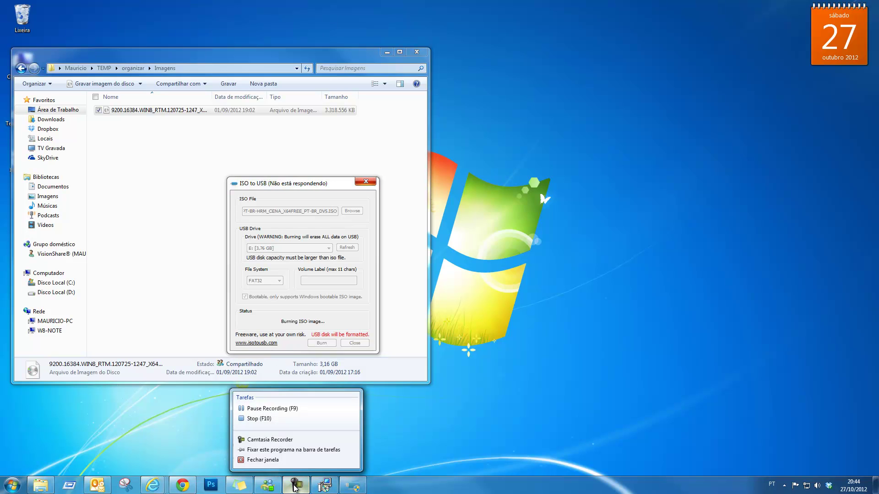
{"action": "left_click", "coordinate": [293, 409]}
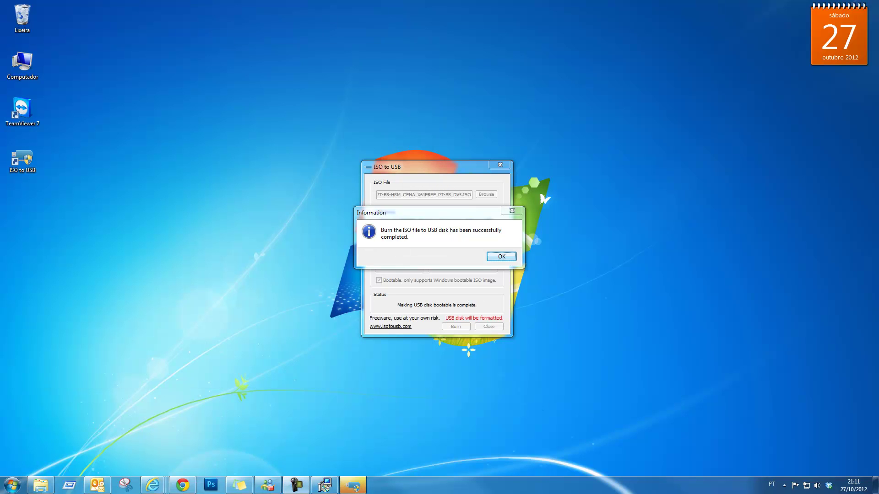
Dismiss the burn completion message and close ISO to USB
{"action": "left_click", "coordinate": [471, 227]}
{"action": "left_click", "coordinate": [500, 257]}
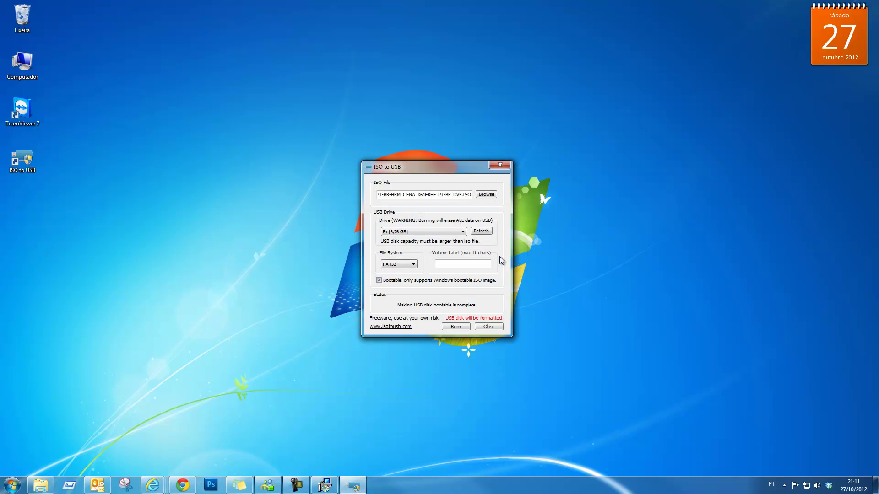
{"action": "left_click", "coordinate": [489, 326]}
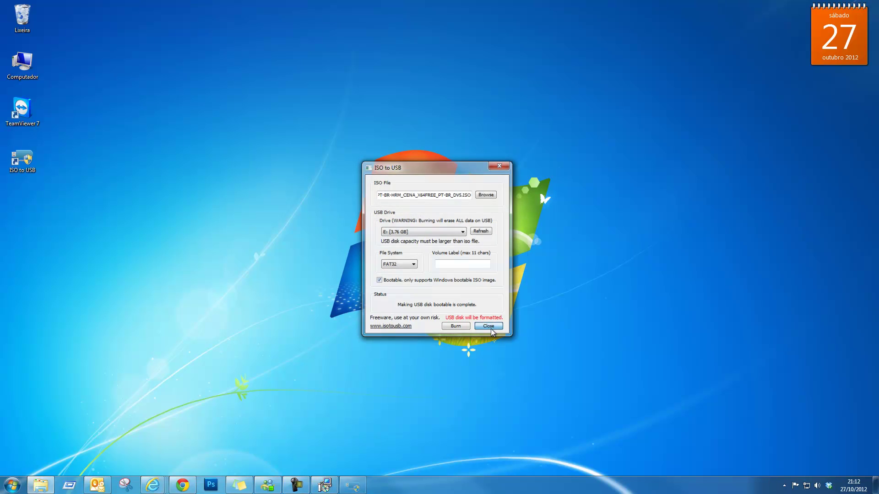
Switch to Windows Explorer, move the Computador window to the middle of the desktop, and examine removable drive E:
{"action": "left_click", "coordinate": [40, 485]}
{"action": "left_click_drag", "start_coordinate": [660, 58], "coordinate": [454, 67]}
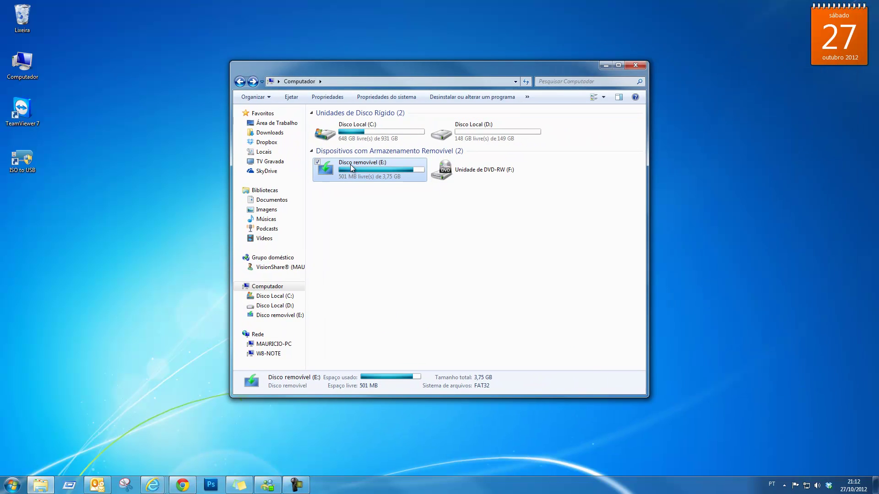